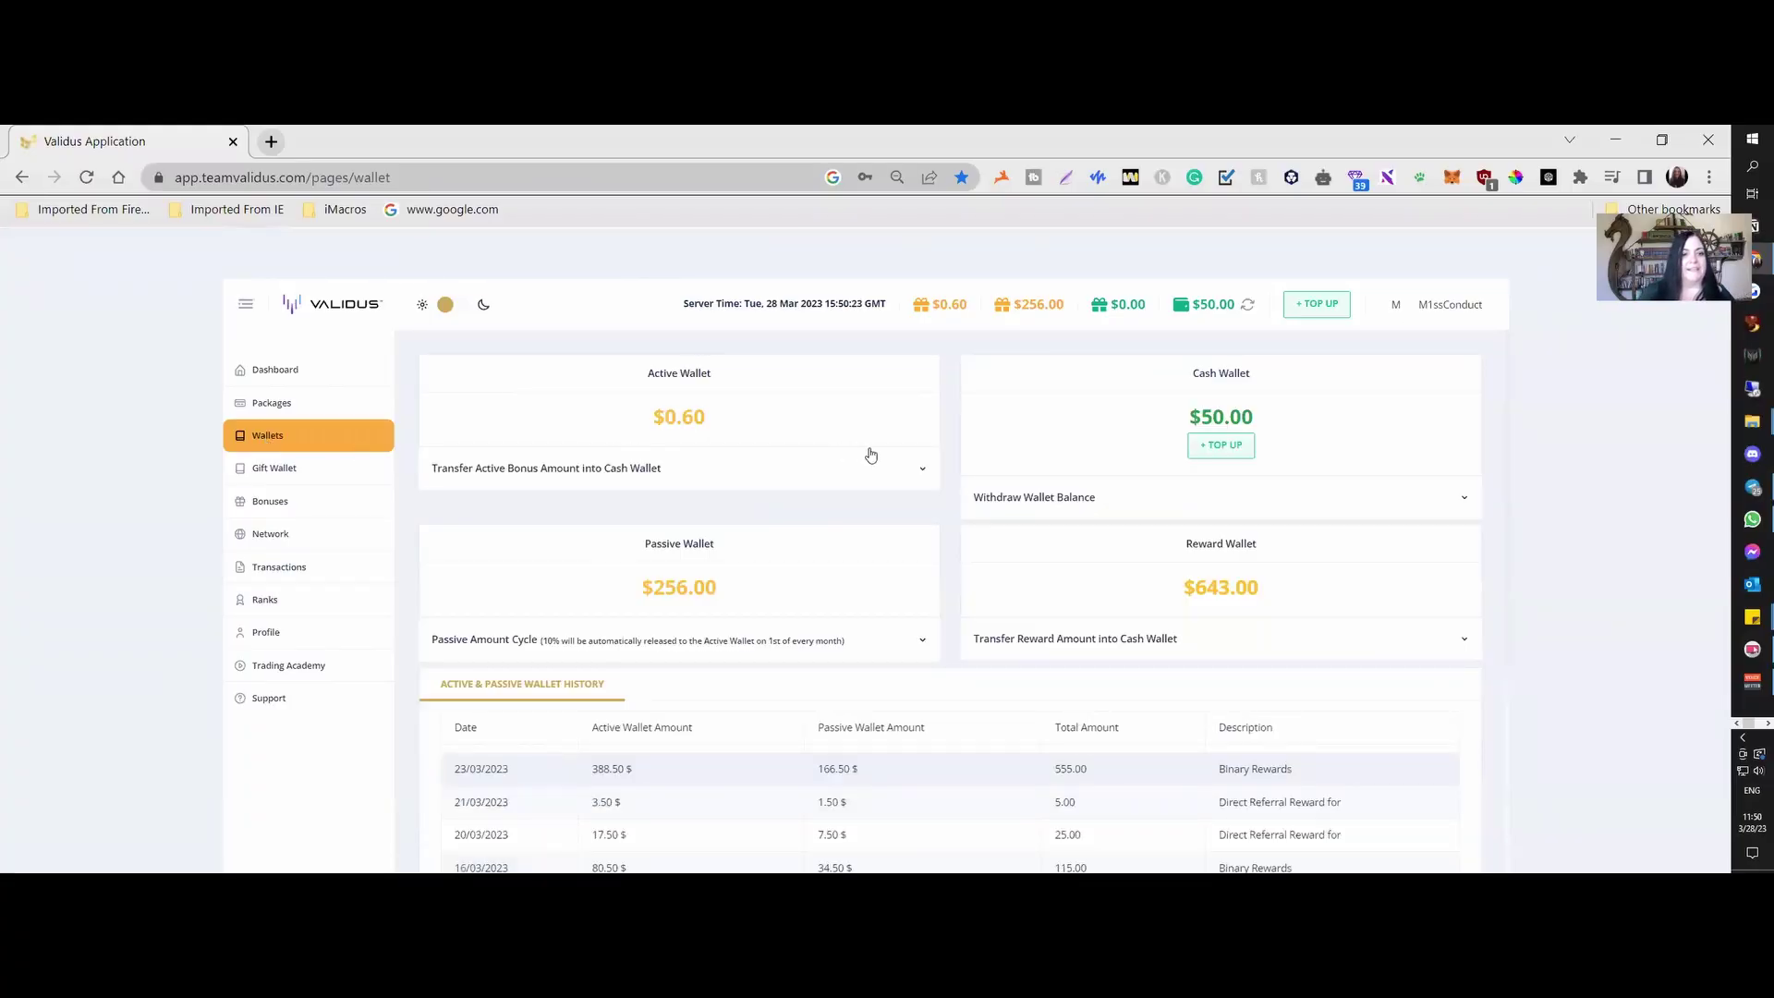
{"action": "left_click", "coordinate": [918, 471]}
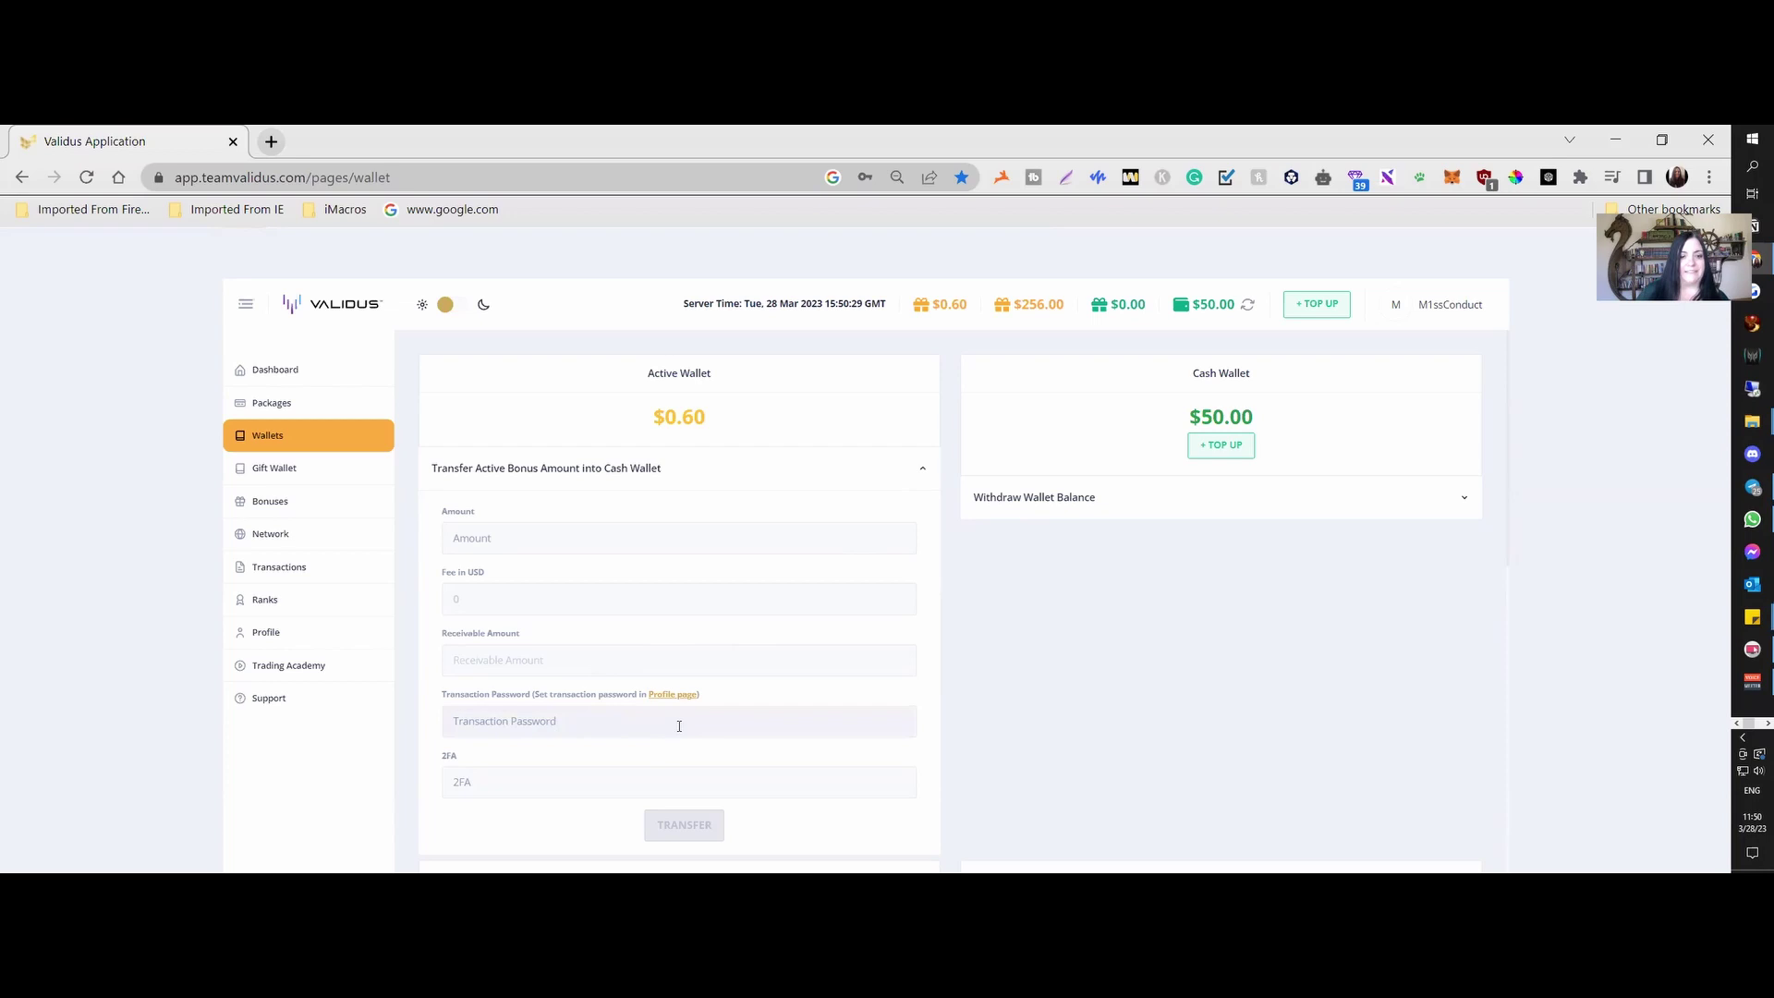
{"action": "left_click", "coordinate": [926, 478]}
{"action": "left_click", "coordinate": [1465, 500]}
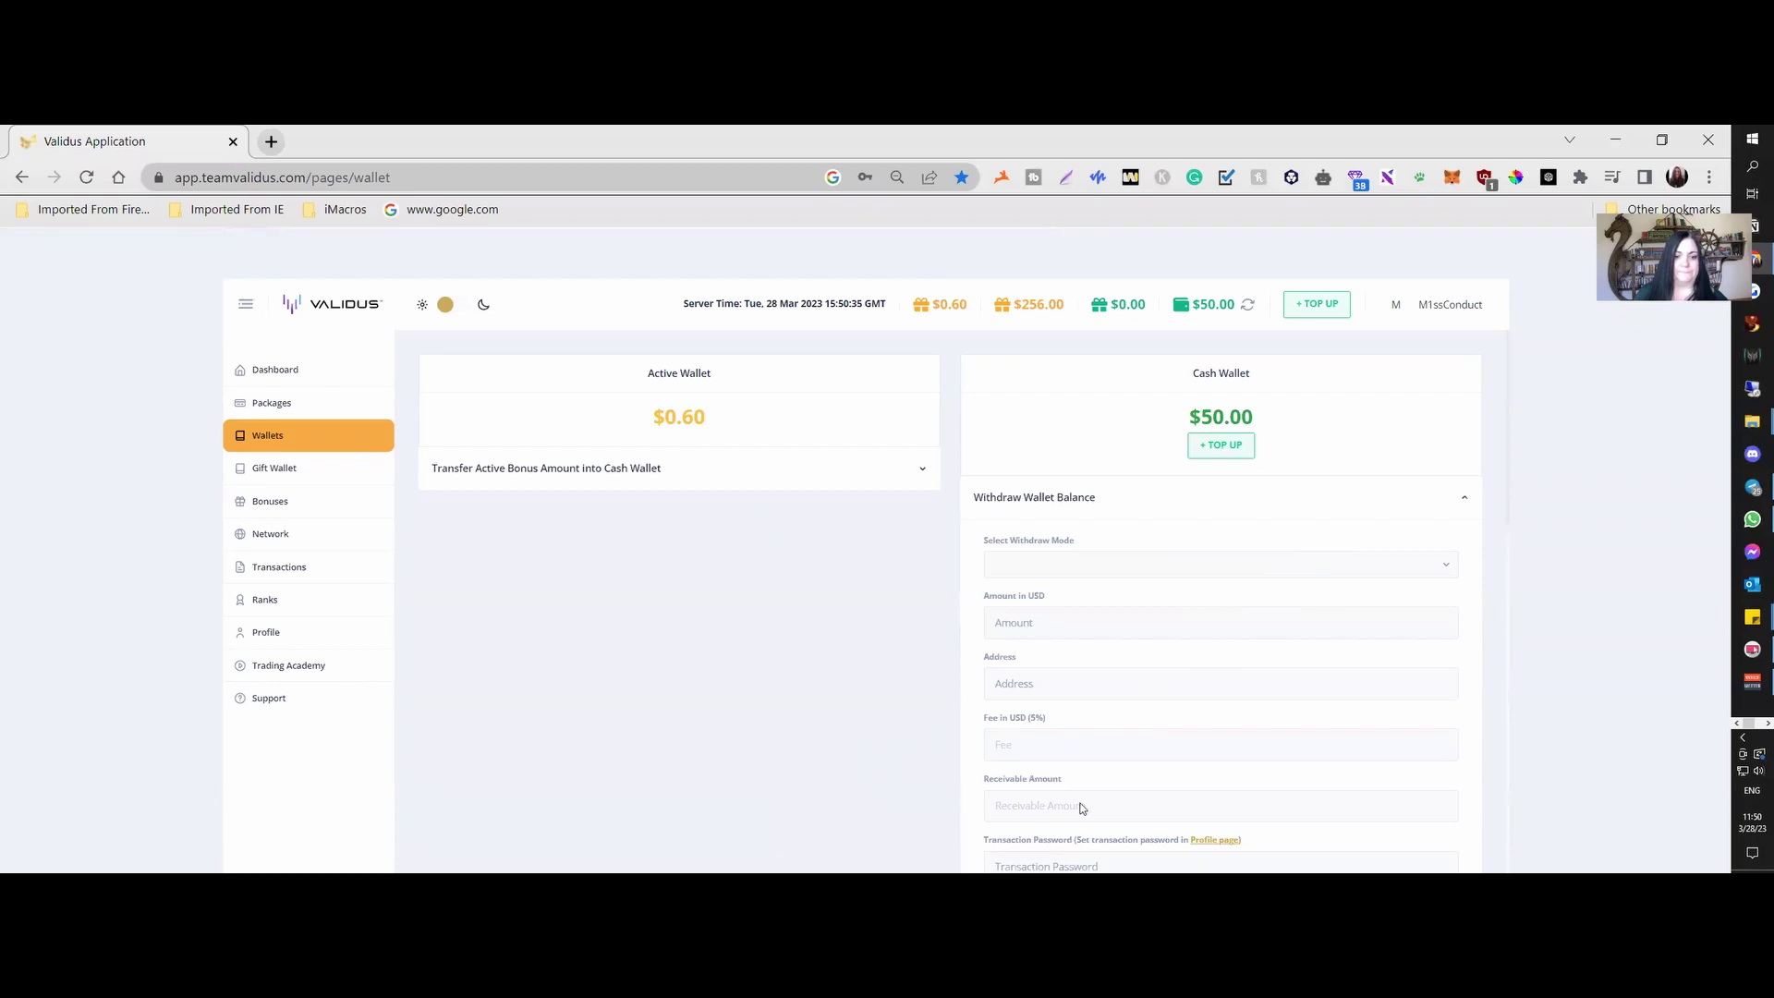
{"action": "scroll", "coordinate": [1296, 812], "scroll_direction": "down", "scroll_amount": 1}
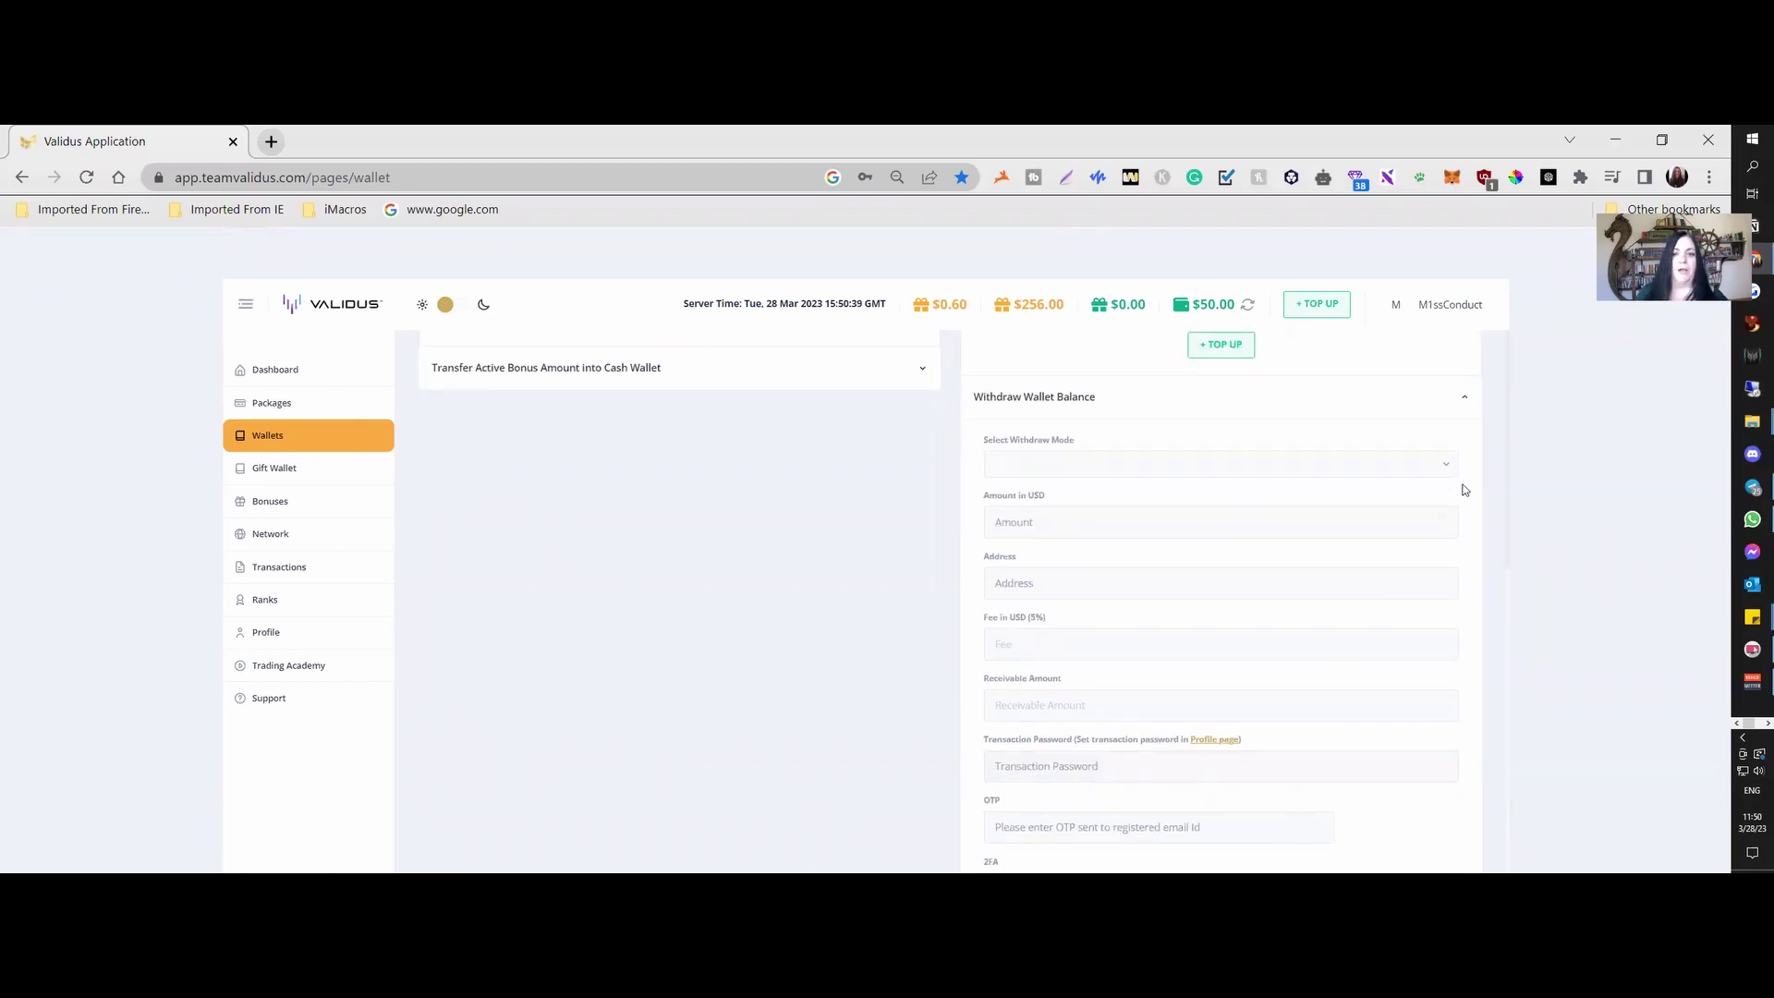
{"action": "left_click", "coordinate": [1464, 398]}
{"action": "scroll", "coordinate": [1453, 434], "scroll_direction": "down", "scroll_amount": 1}
{"action": "scroll", "coordinate": [1455, 450], "scroll_direction": "up", "scroll_amount": 2}
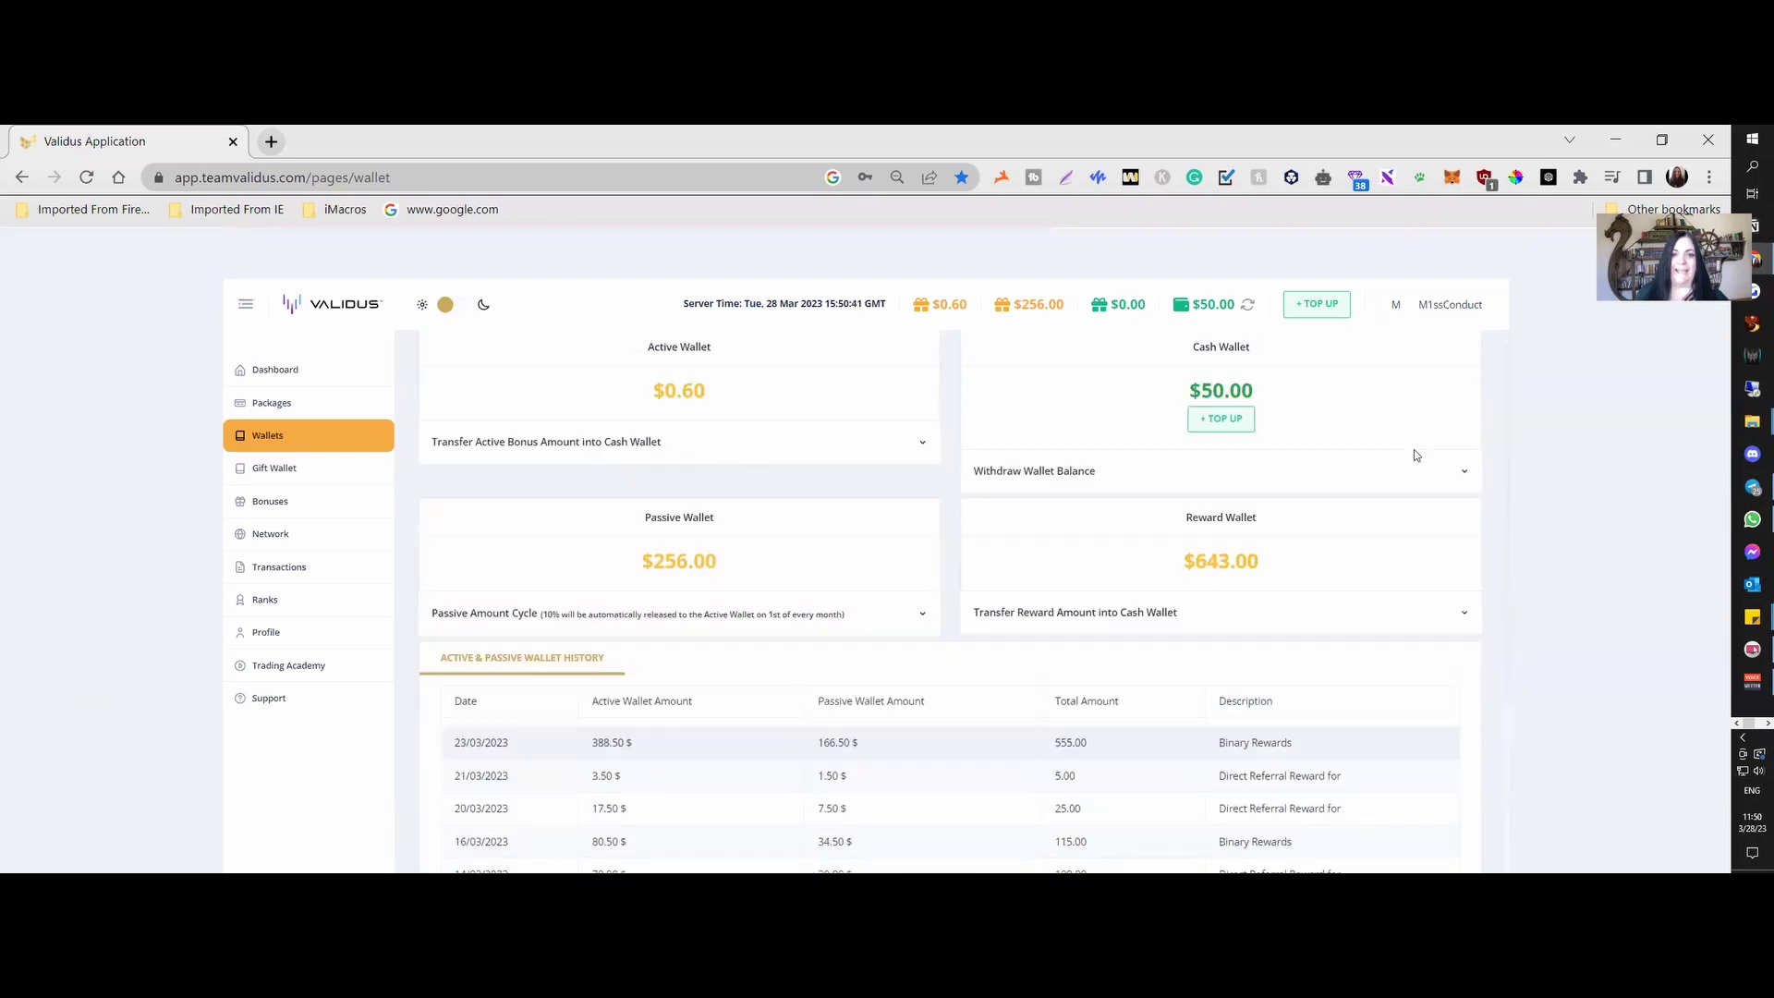
{"action": "left_click", "coordinate": [1462, 644]}
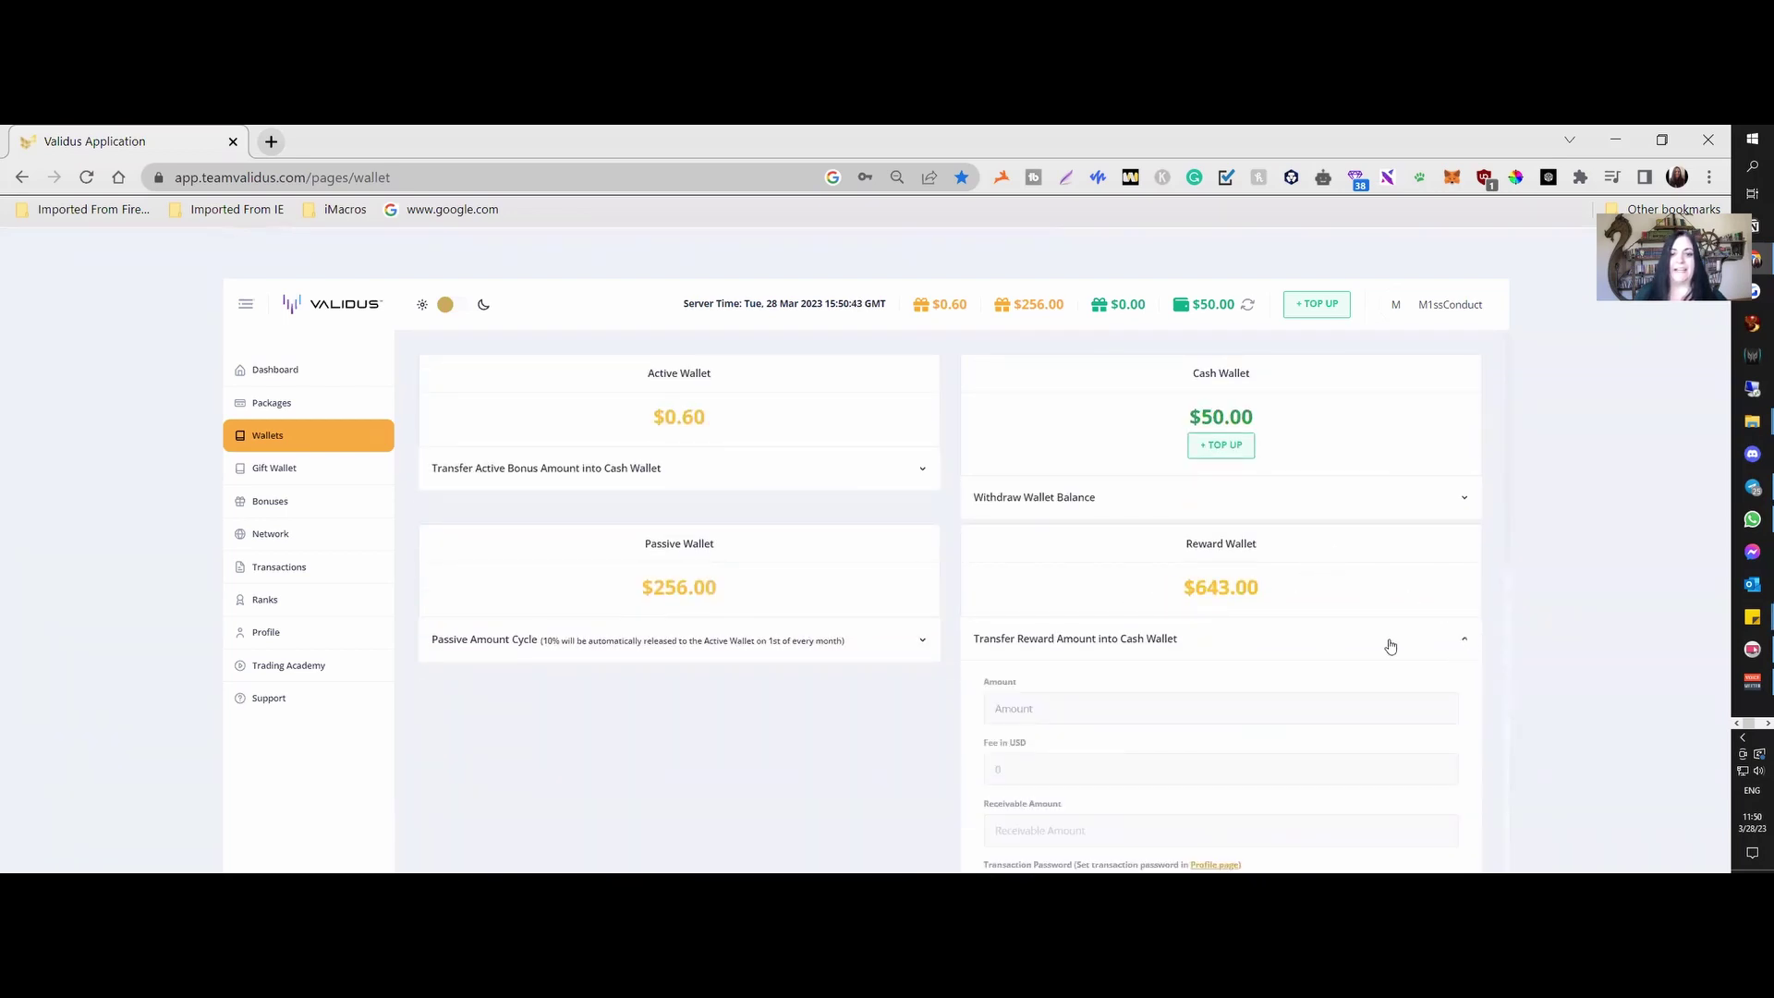
{"action": "scroll", "coordinate": [1390, 645], "scroll_direction": "down", "scroll_amount": 2}
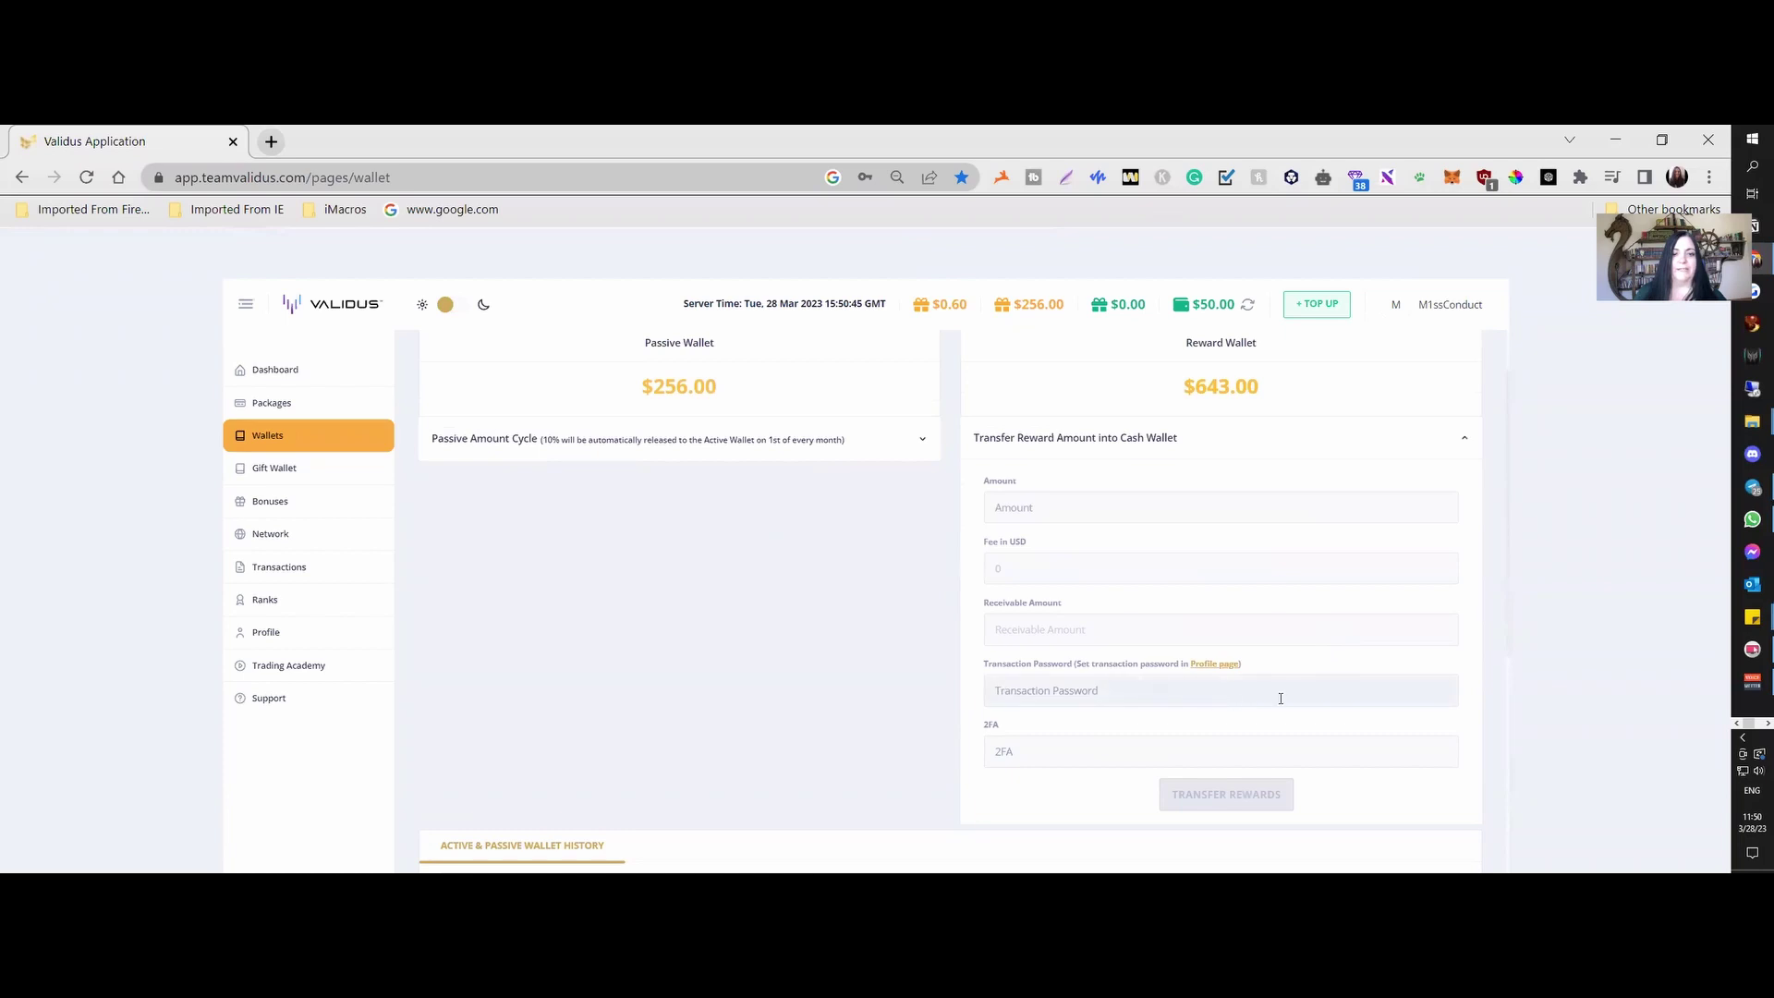
{"action": "scroll", "coordinate": [1279, 698], "scroll_direction": "up", "scroll_amount": 1}
{"action": "left_click", "coordinate": [1463, 545]}
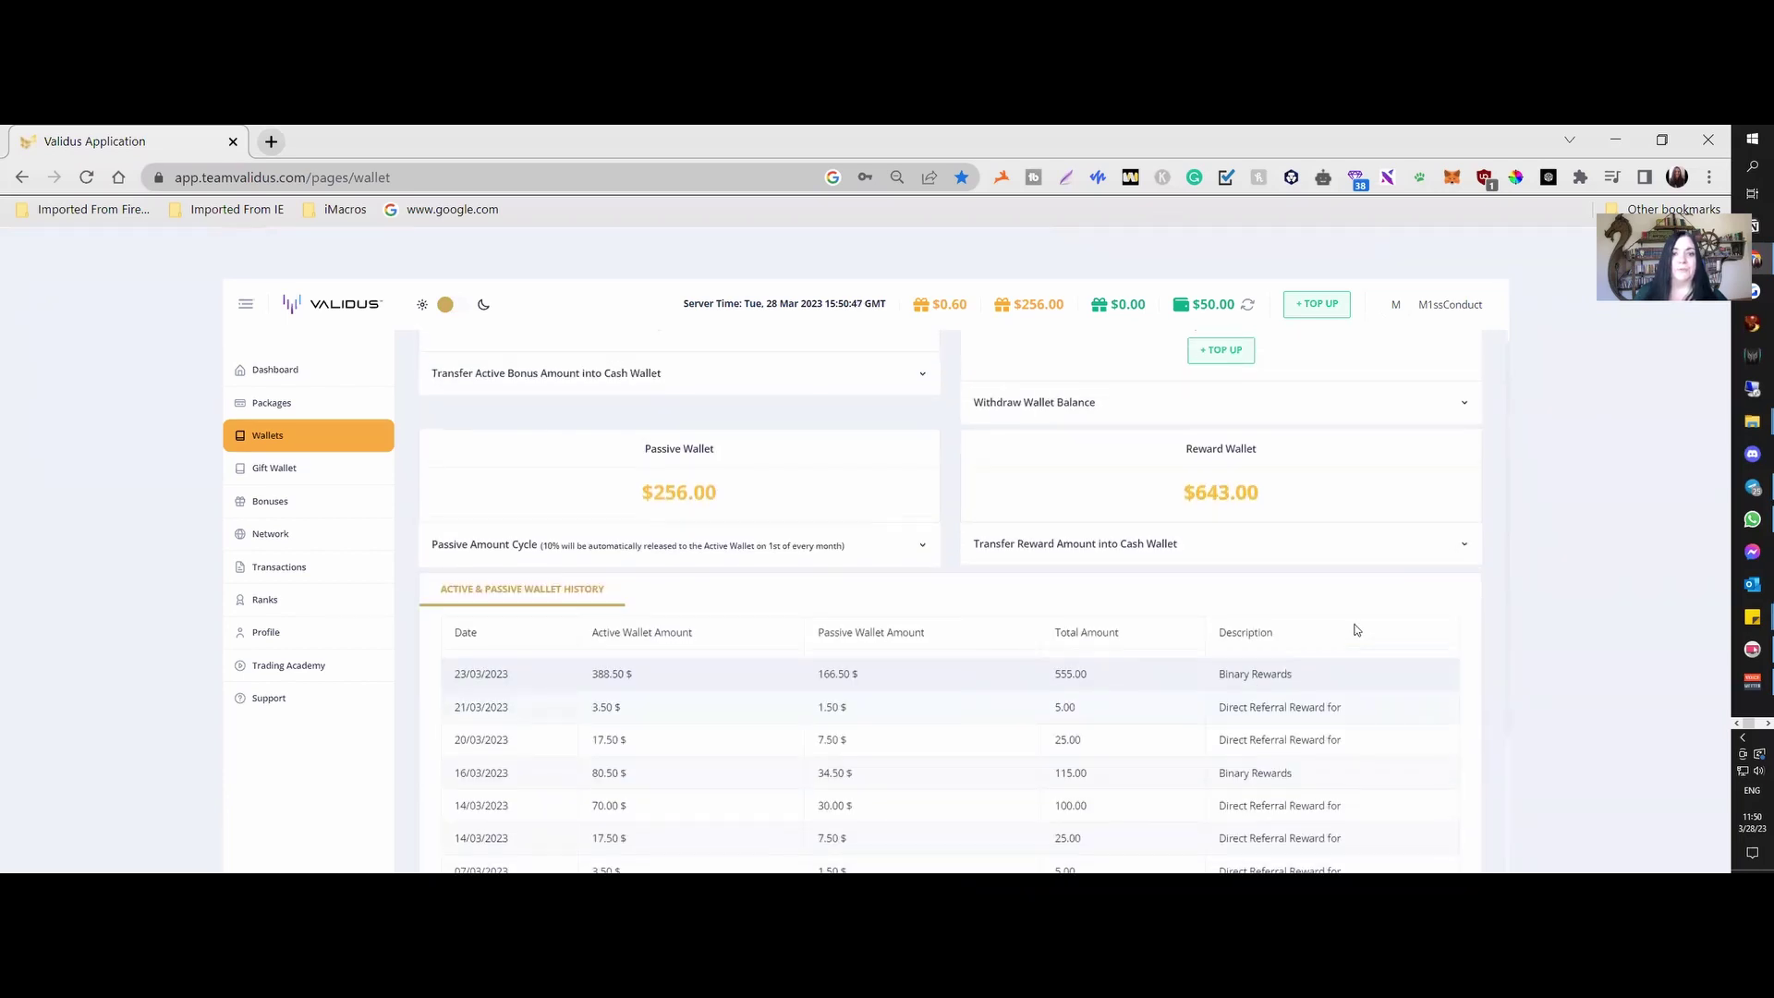
{"action": "scroll", "coordinate": [1387, 601], "scroll_direction": "up", "scroll_amount": 1}
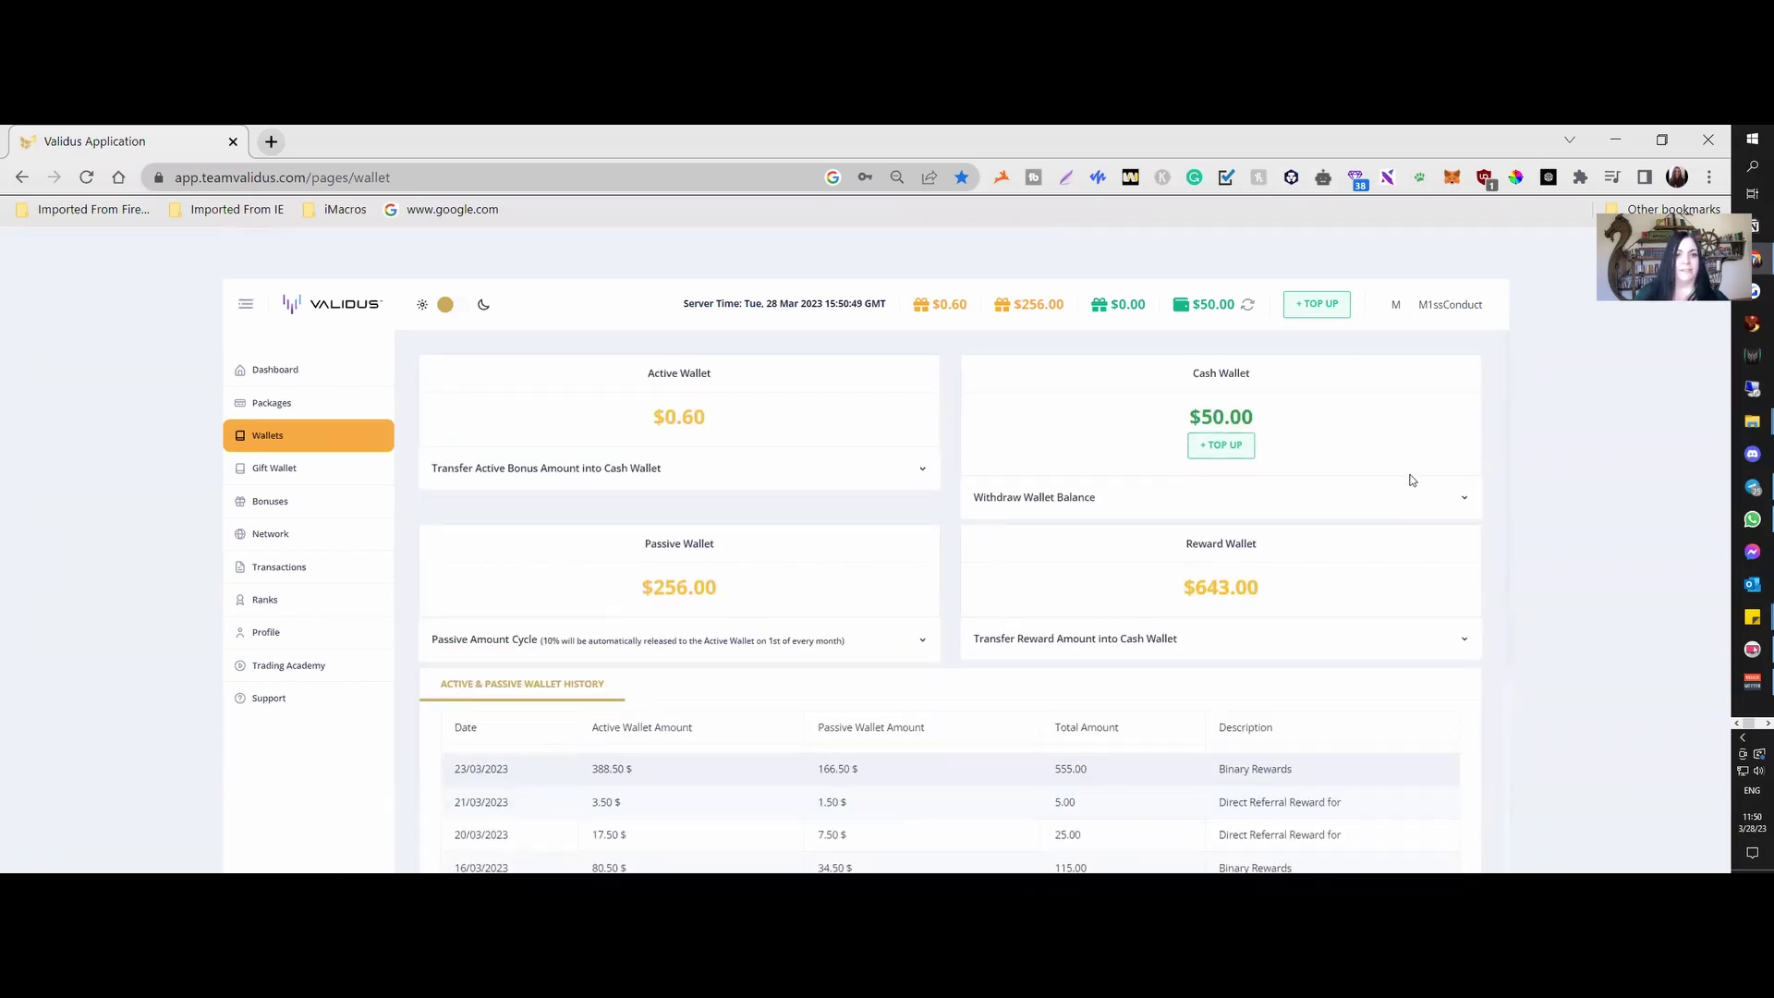
- On the Gift Wallet page, open + TOP UP, clear its autofilled transaction password, and close it
{"action": "left_click", "coordinate": [269, 470]}
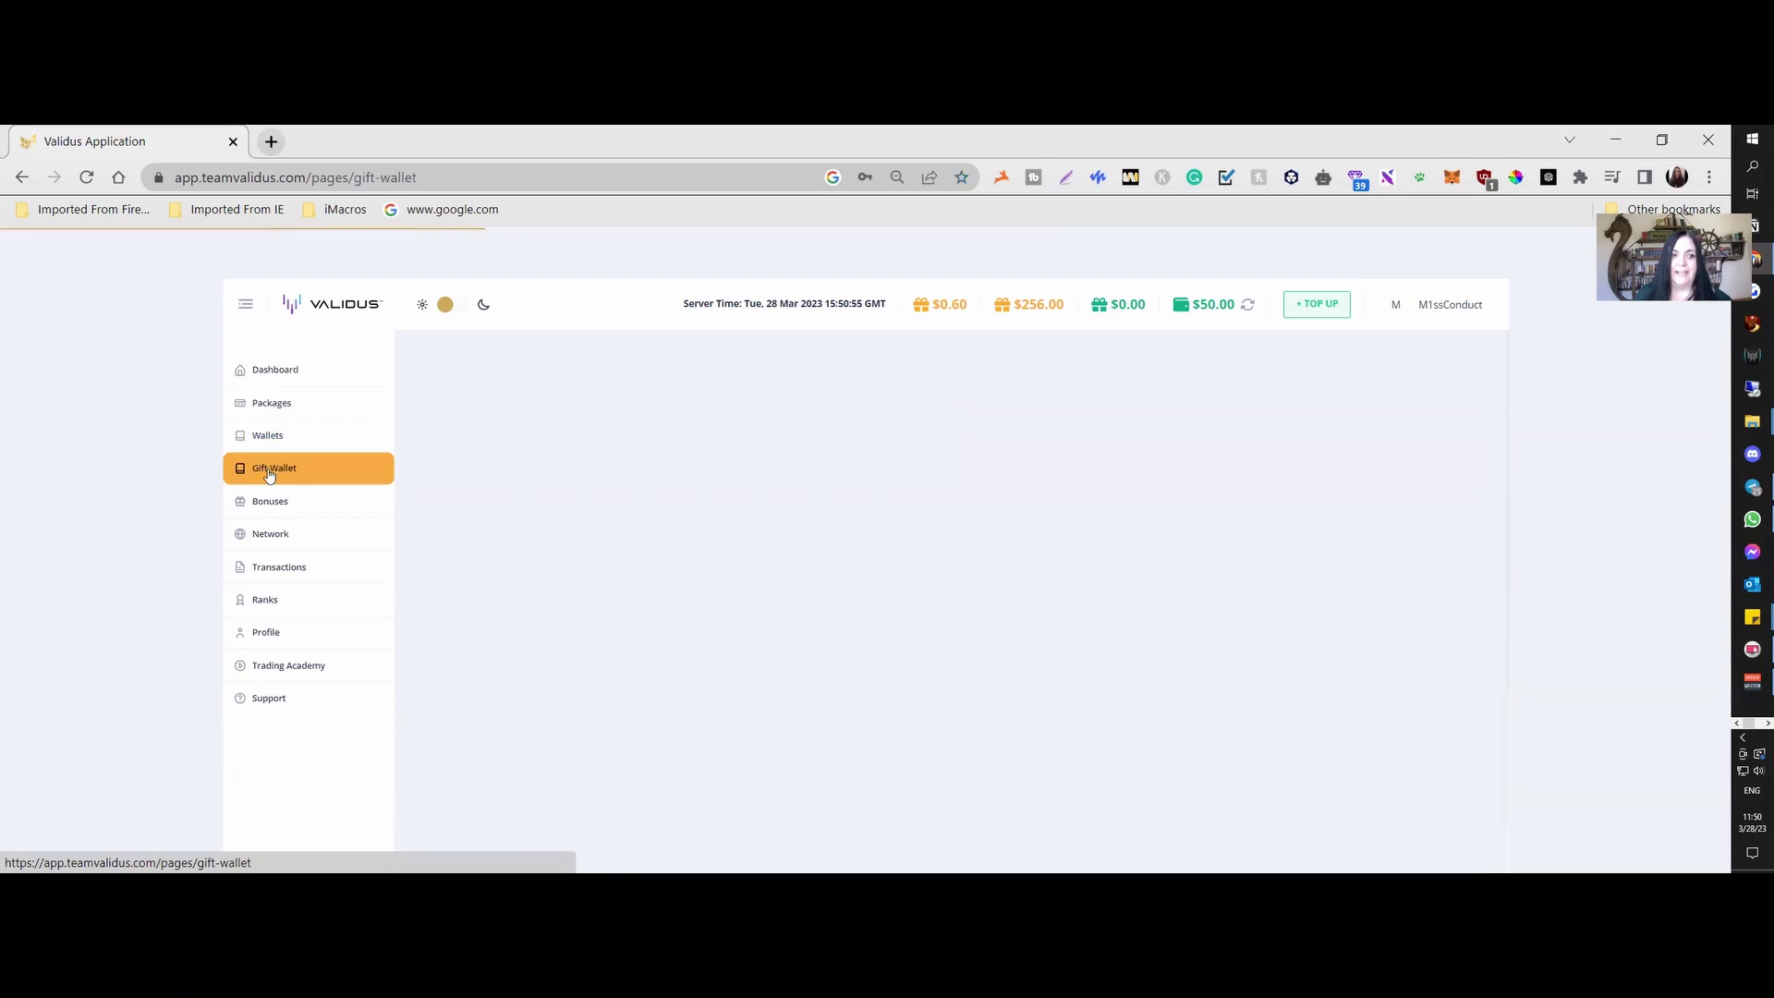
{"action": "left_click", "coordinate": [950, 447]}
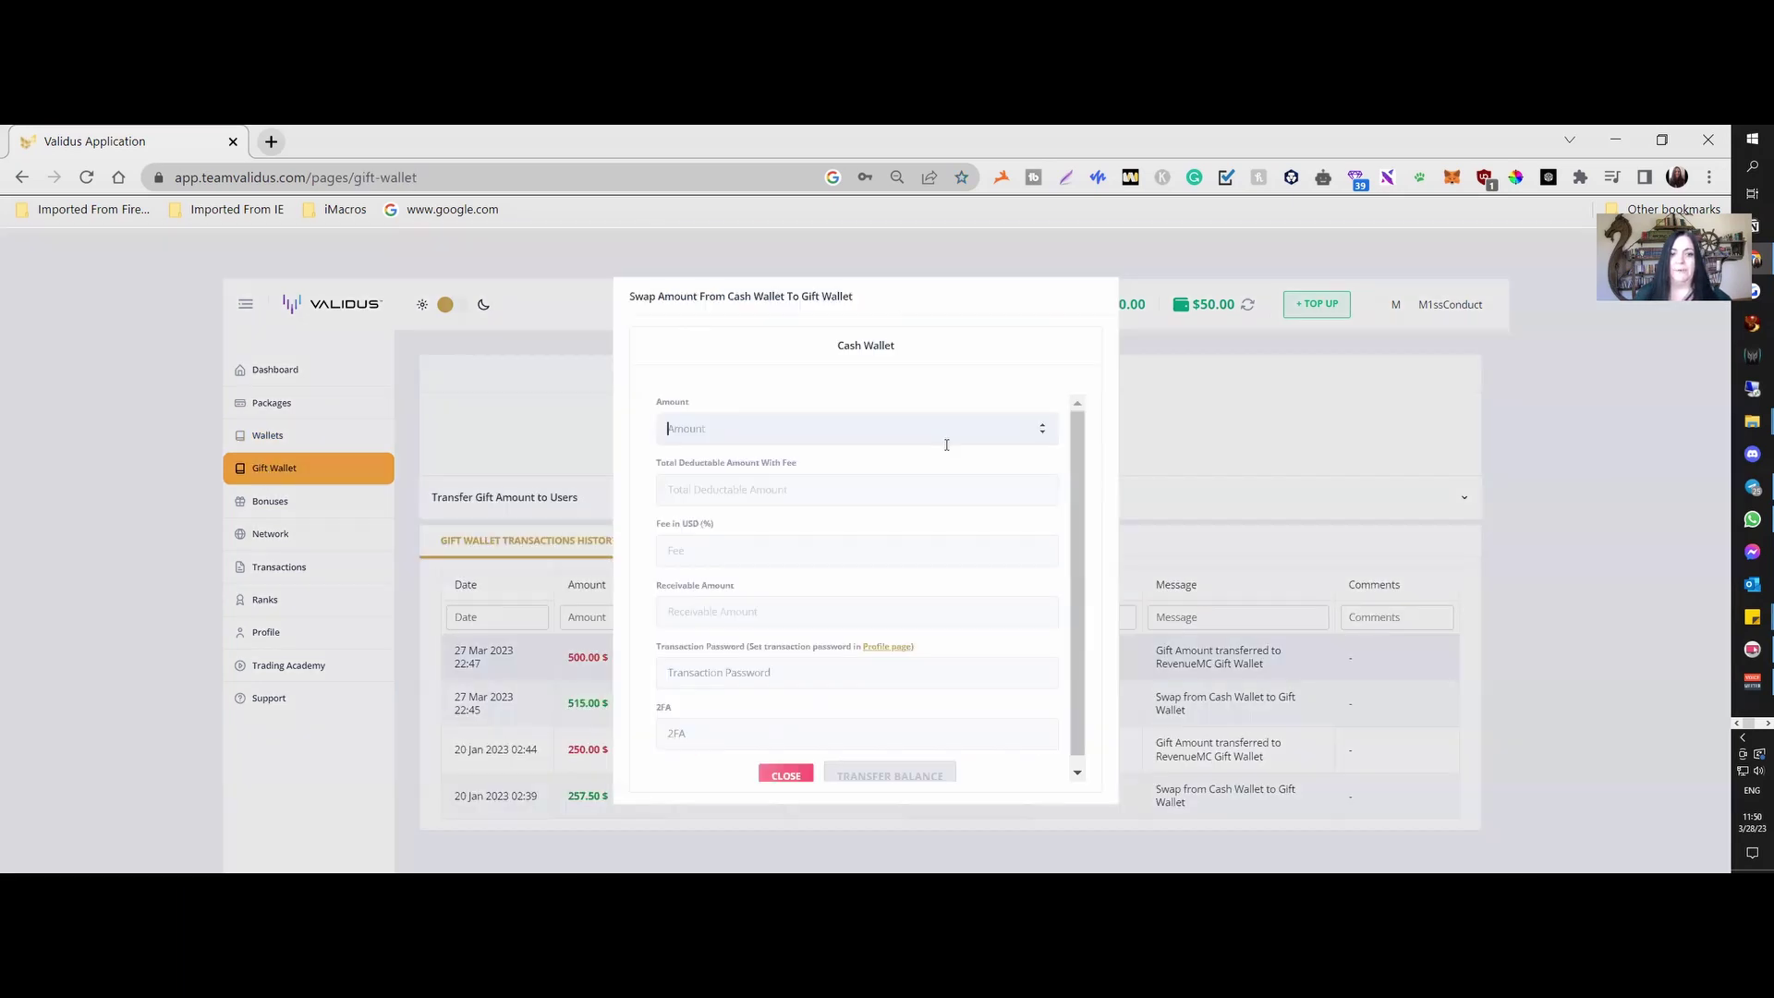
{"action": "left_click", "coordinate": [745, 683]}
{"action": "key", "text": "BackSpace"}
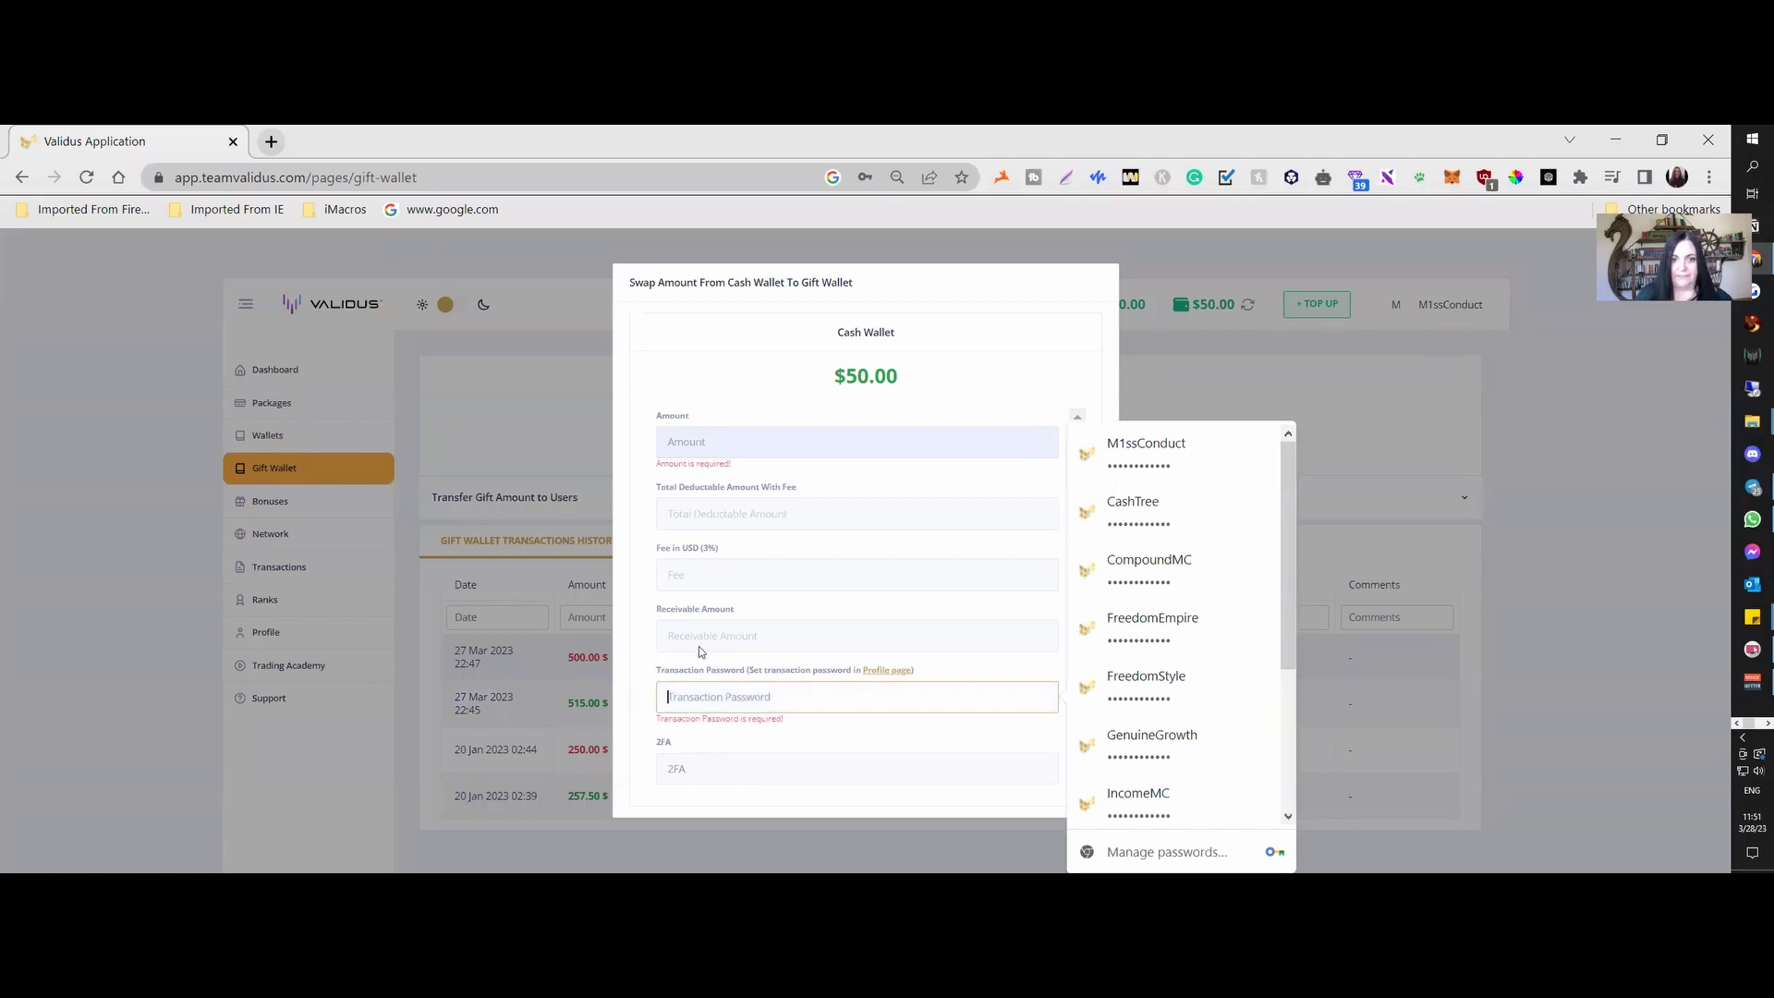
{"action": "left_click", "coordinate": [701, 646]}
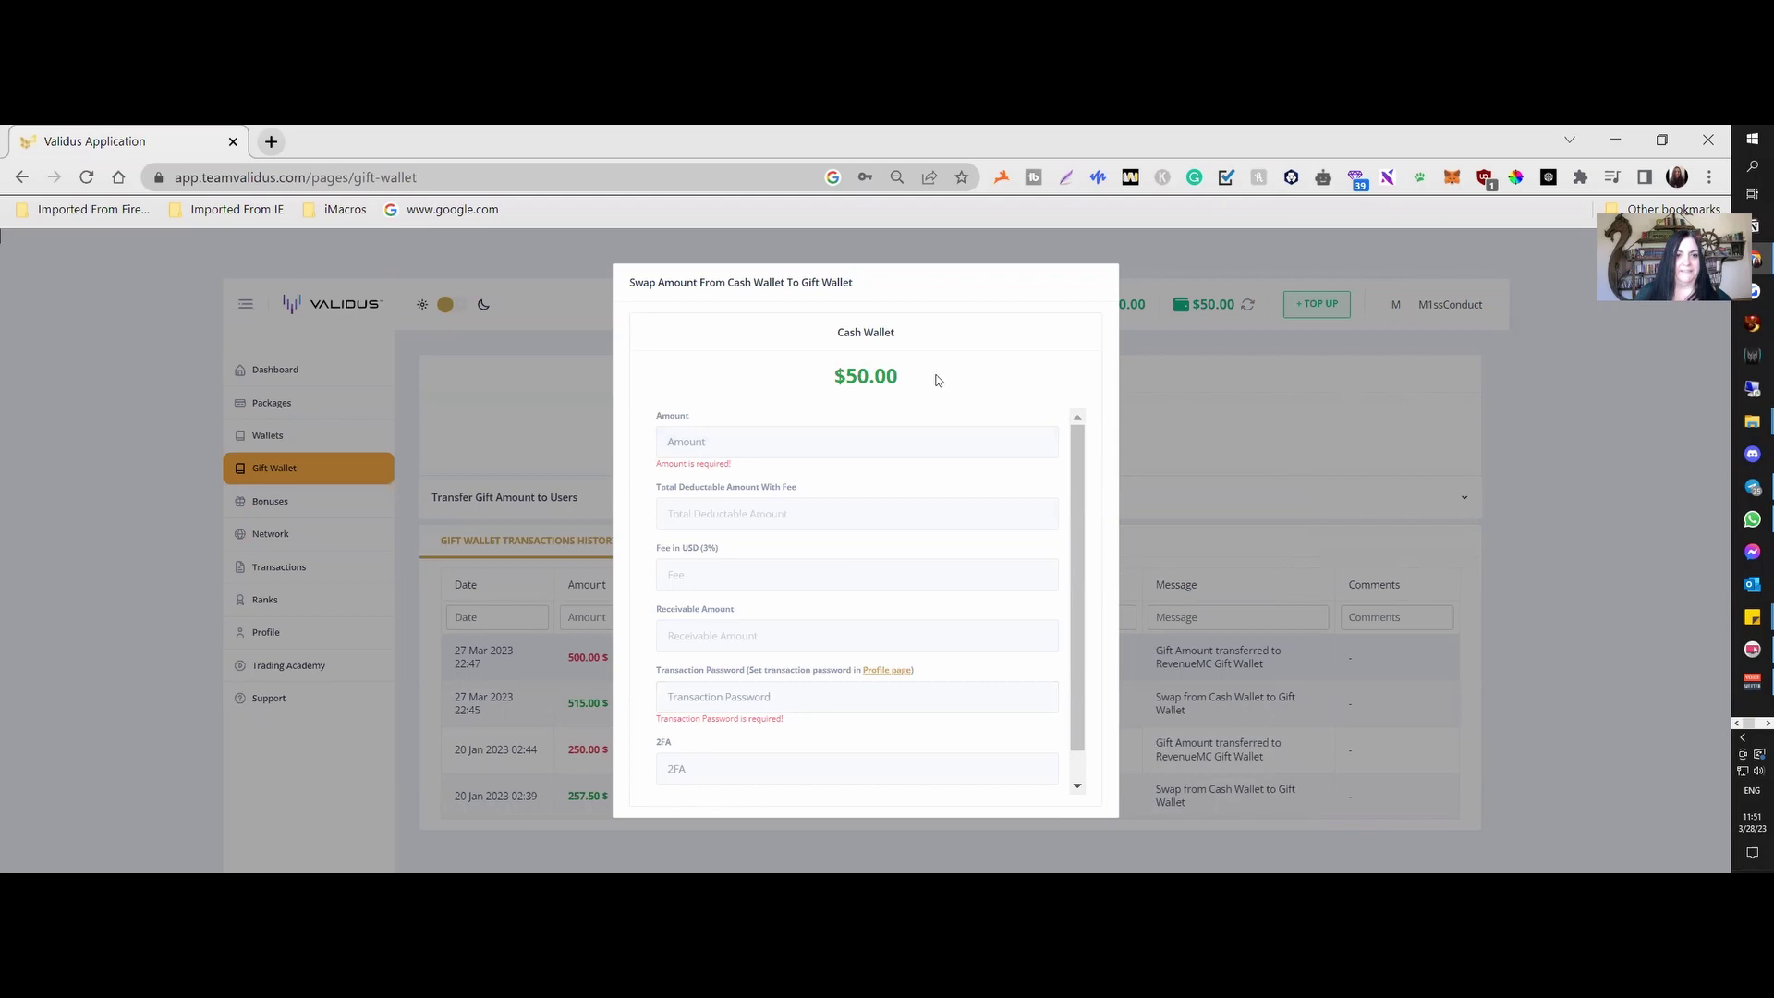
{"action": "key", "text": "Escape"}
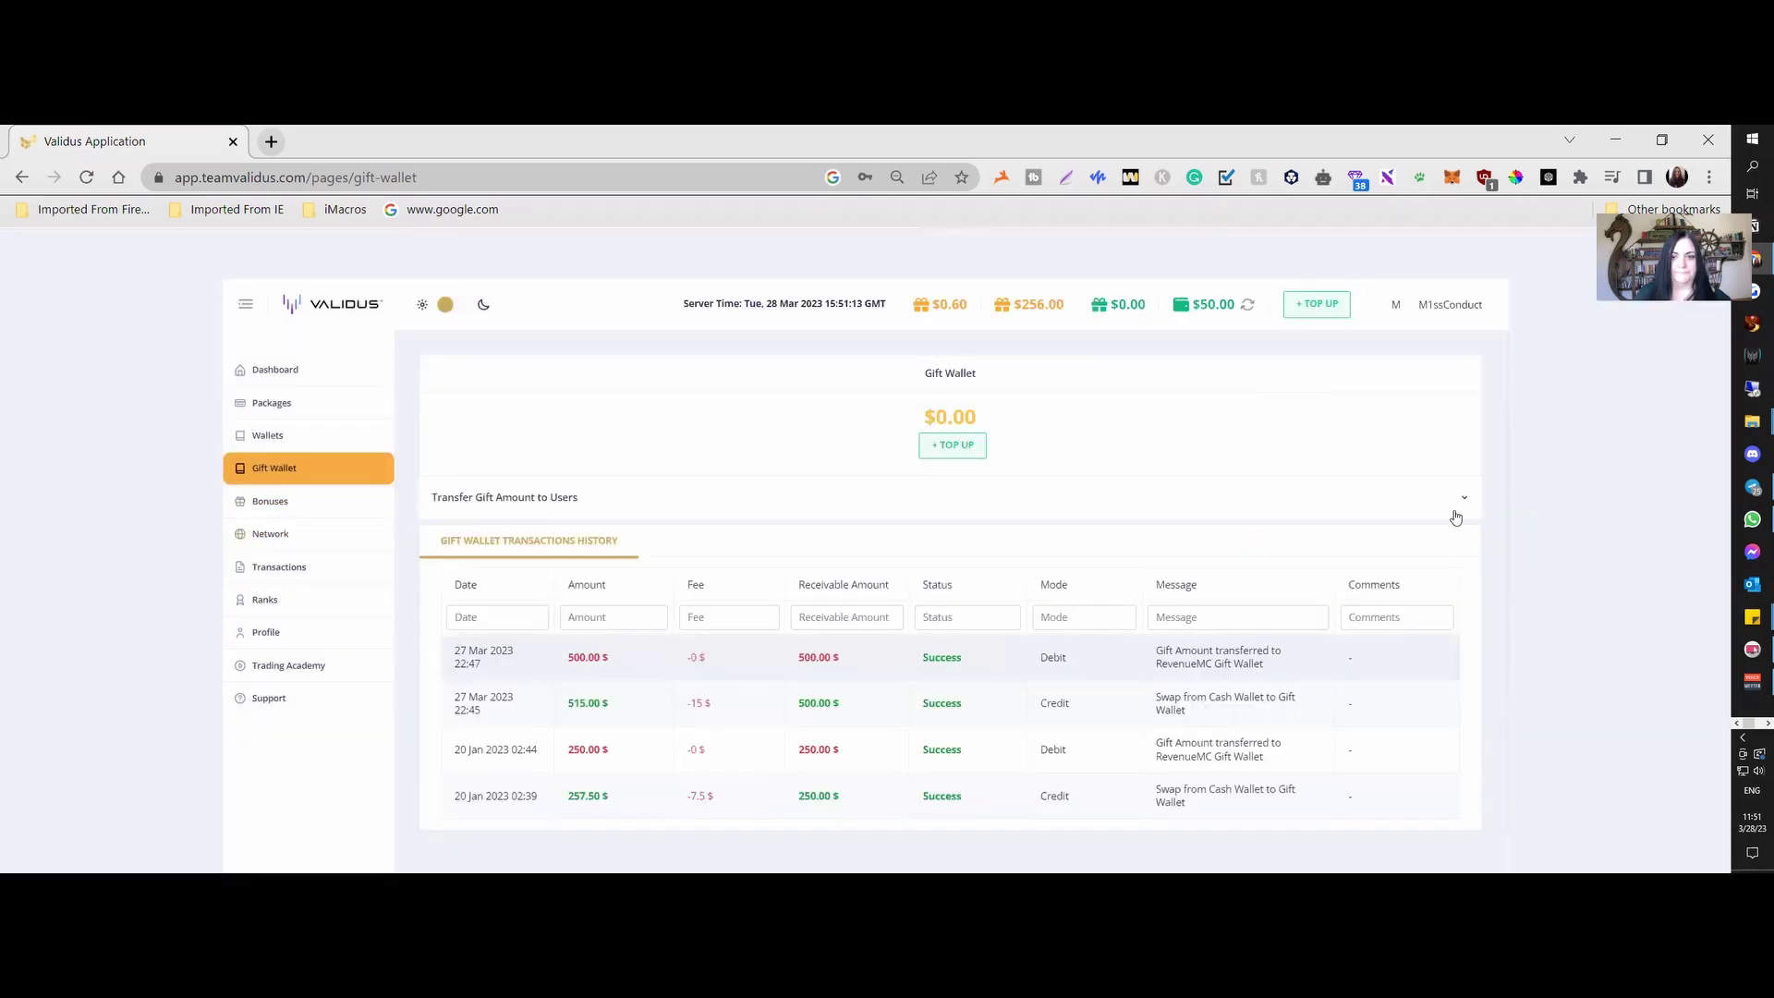
- Expand the Transfer Gift Amount to Users form and dismiss its saved-password suggestions
{"action": "left_click", "coordinate": [1463, 500]}
{"action": "scroll", "coordinate": [823, 696], "scroll_direction": "down", "scroll_amount": 1}
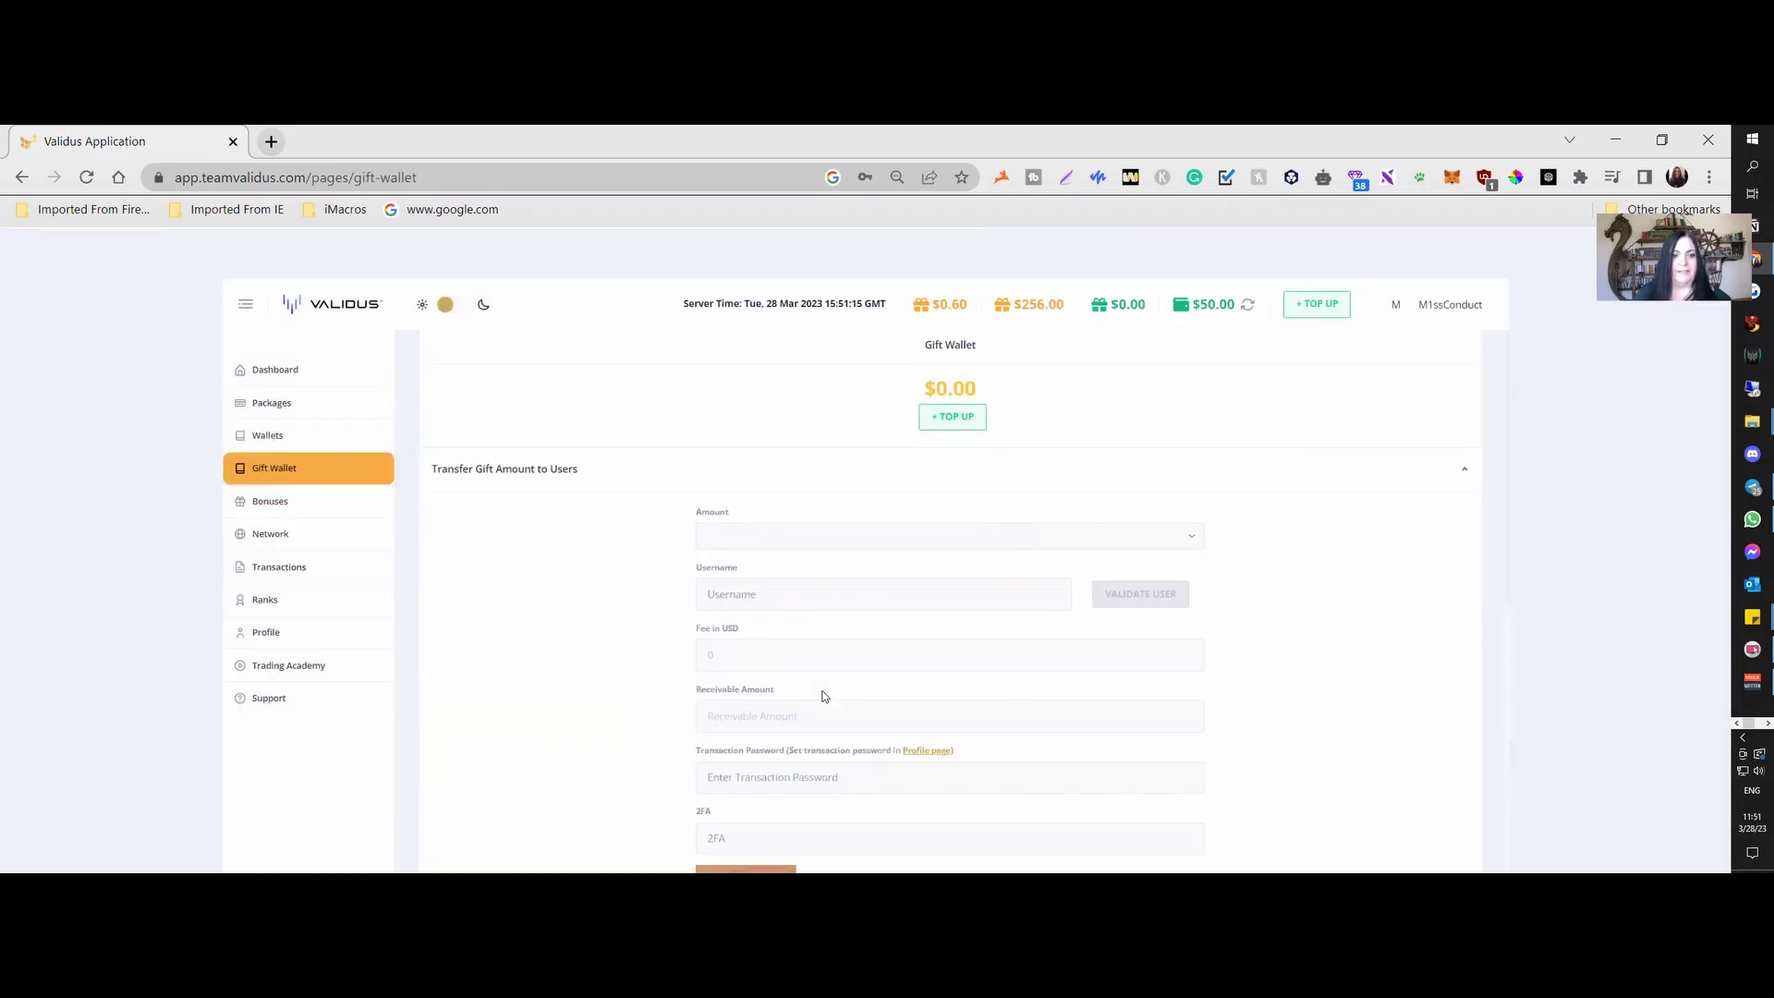
{"action": "scroll", "coordinate": [823, 695], "scroll_direction": "down", "scroll_amount": 1}
{"action": "left_click", "coordinate": [772, 702]}
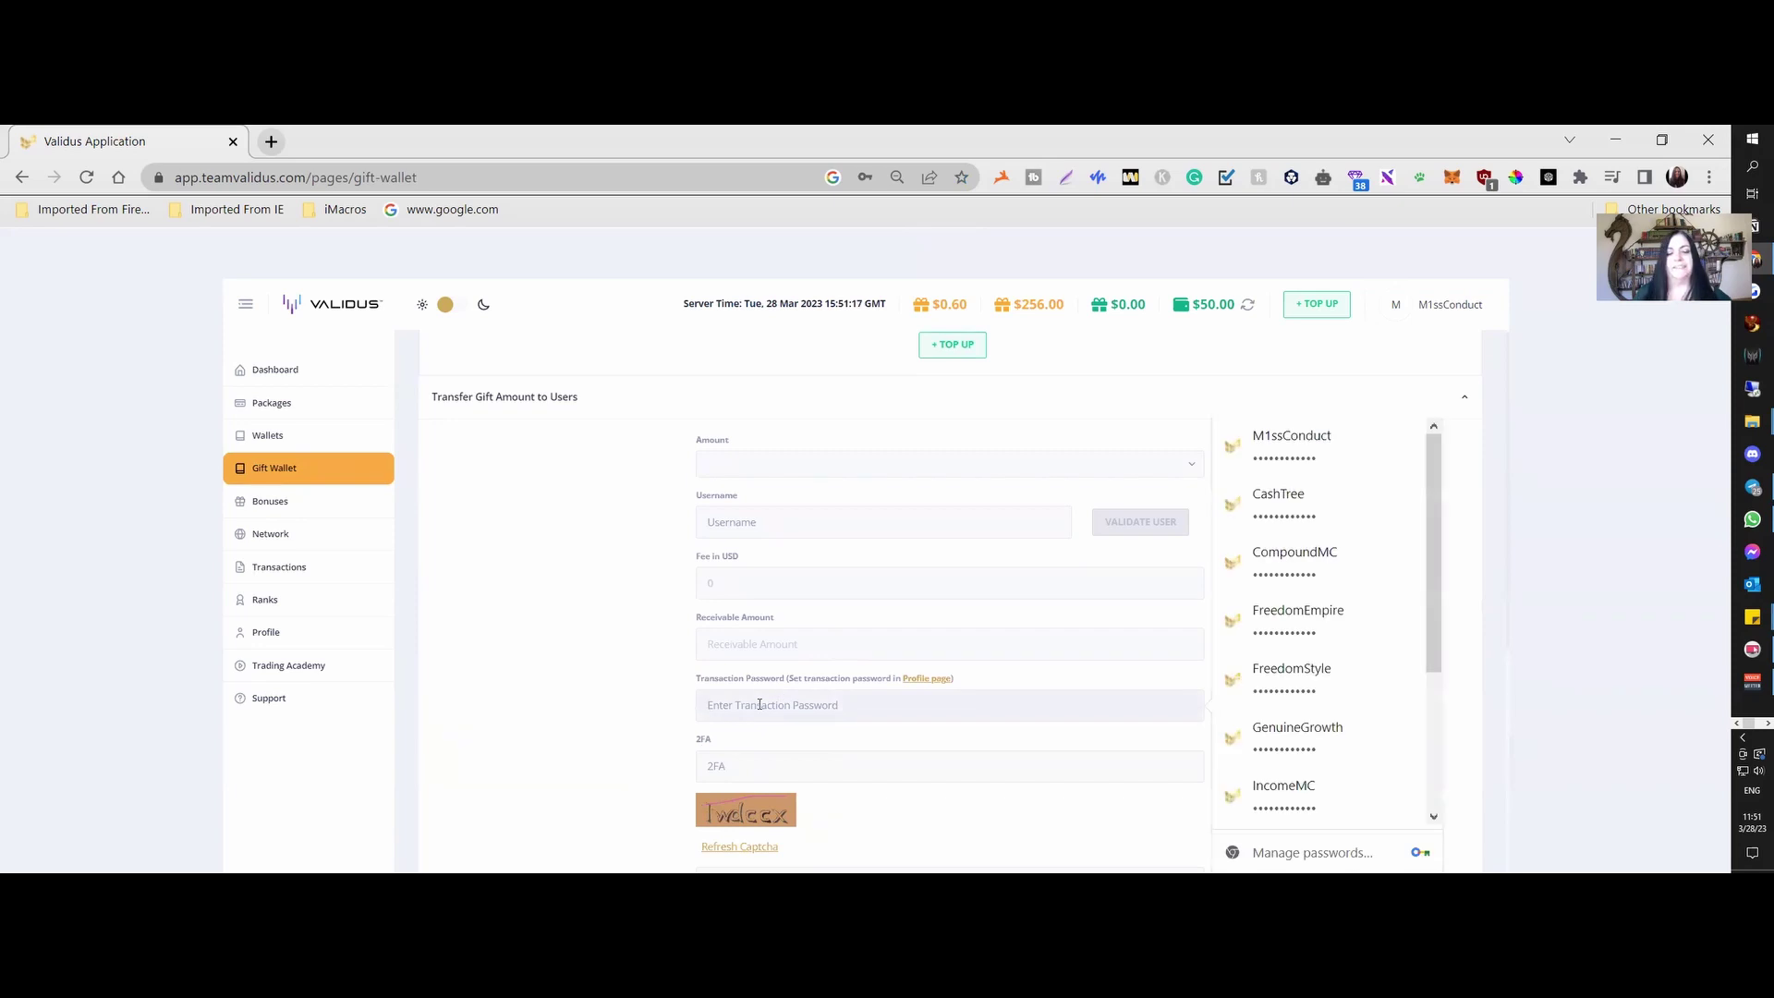
{"action": "left_click", "coordinate": [599, 673]}
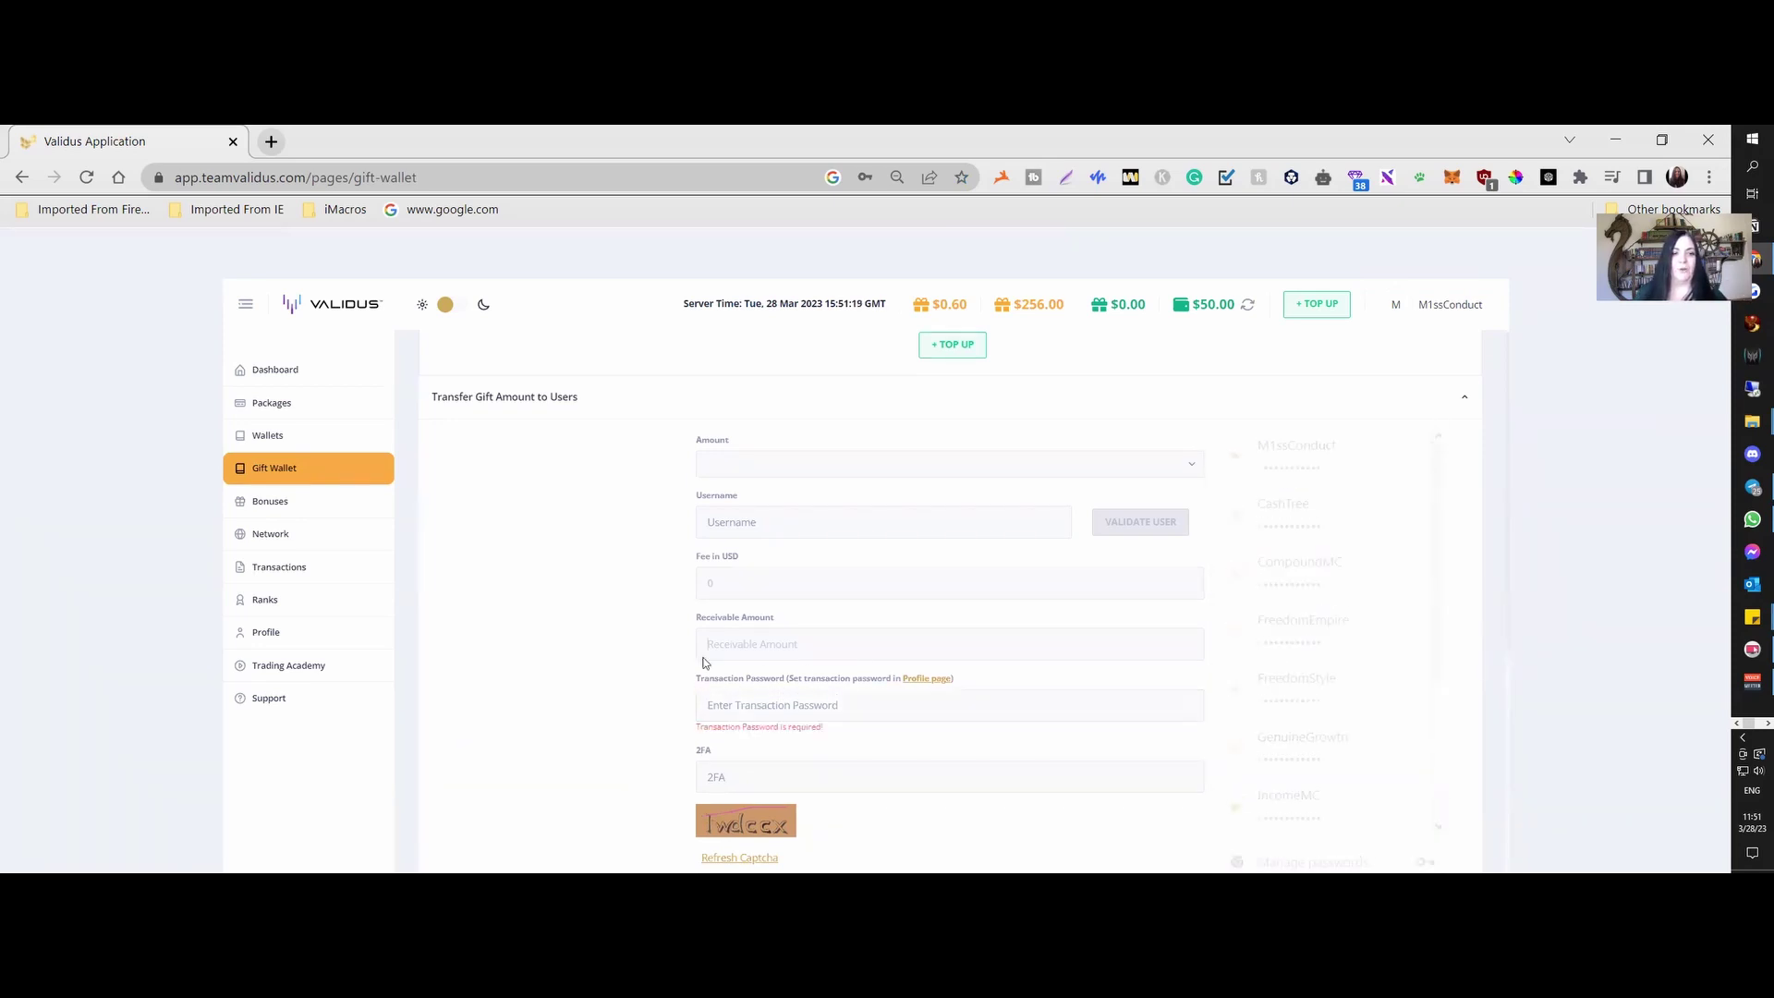
{"action": "scroll", "coordinate": [588, 668], "scroll_direction": "up", "scroll_amount": 1}
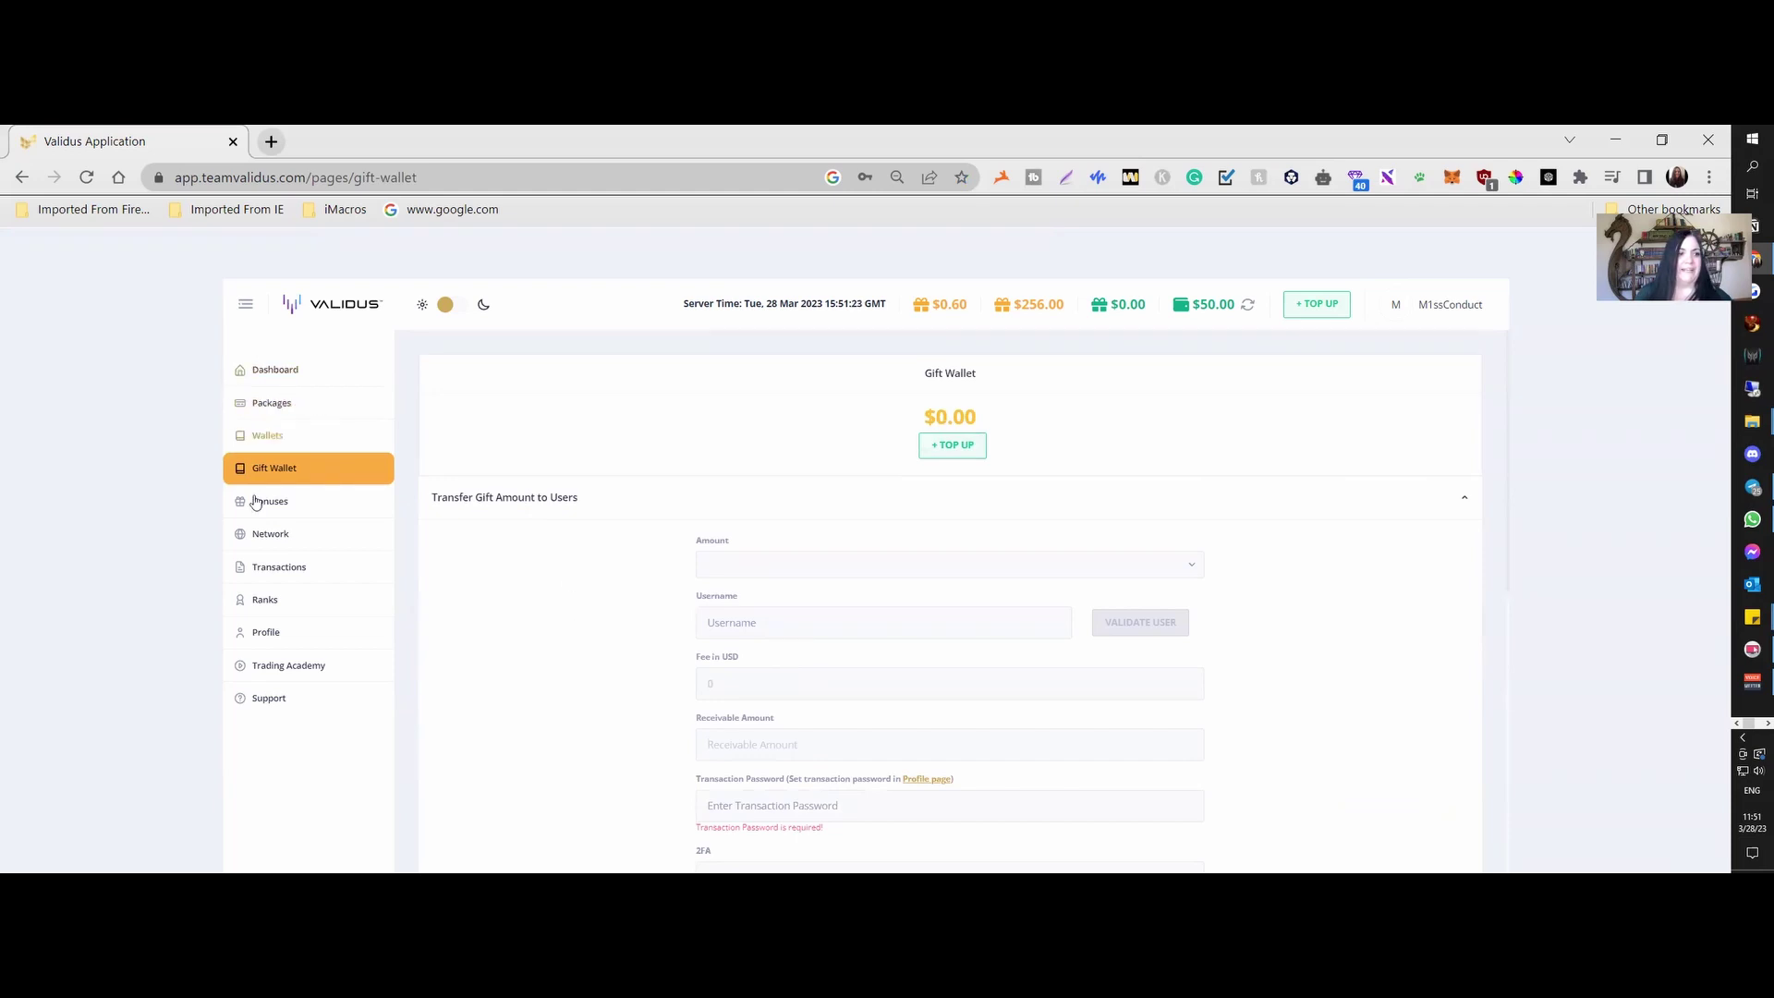
- On Profile > PASSWORD & 2FA, clear the autofilled Email OTP and 2FA values, then SEND OTP
{"action": "left_click", "coordinate": [269, 635]}
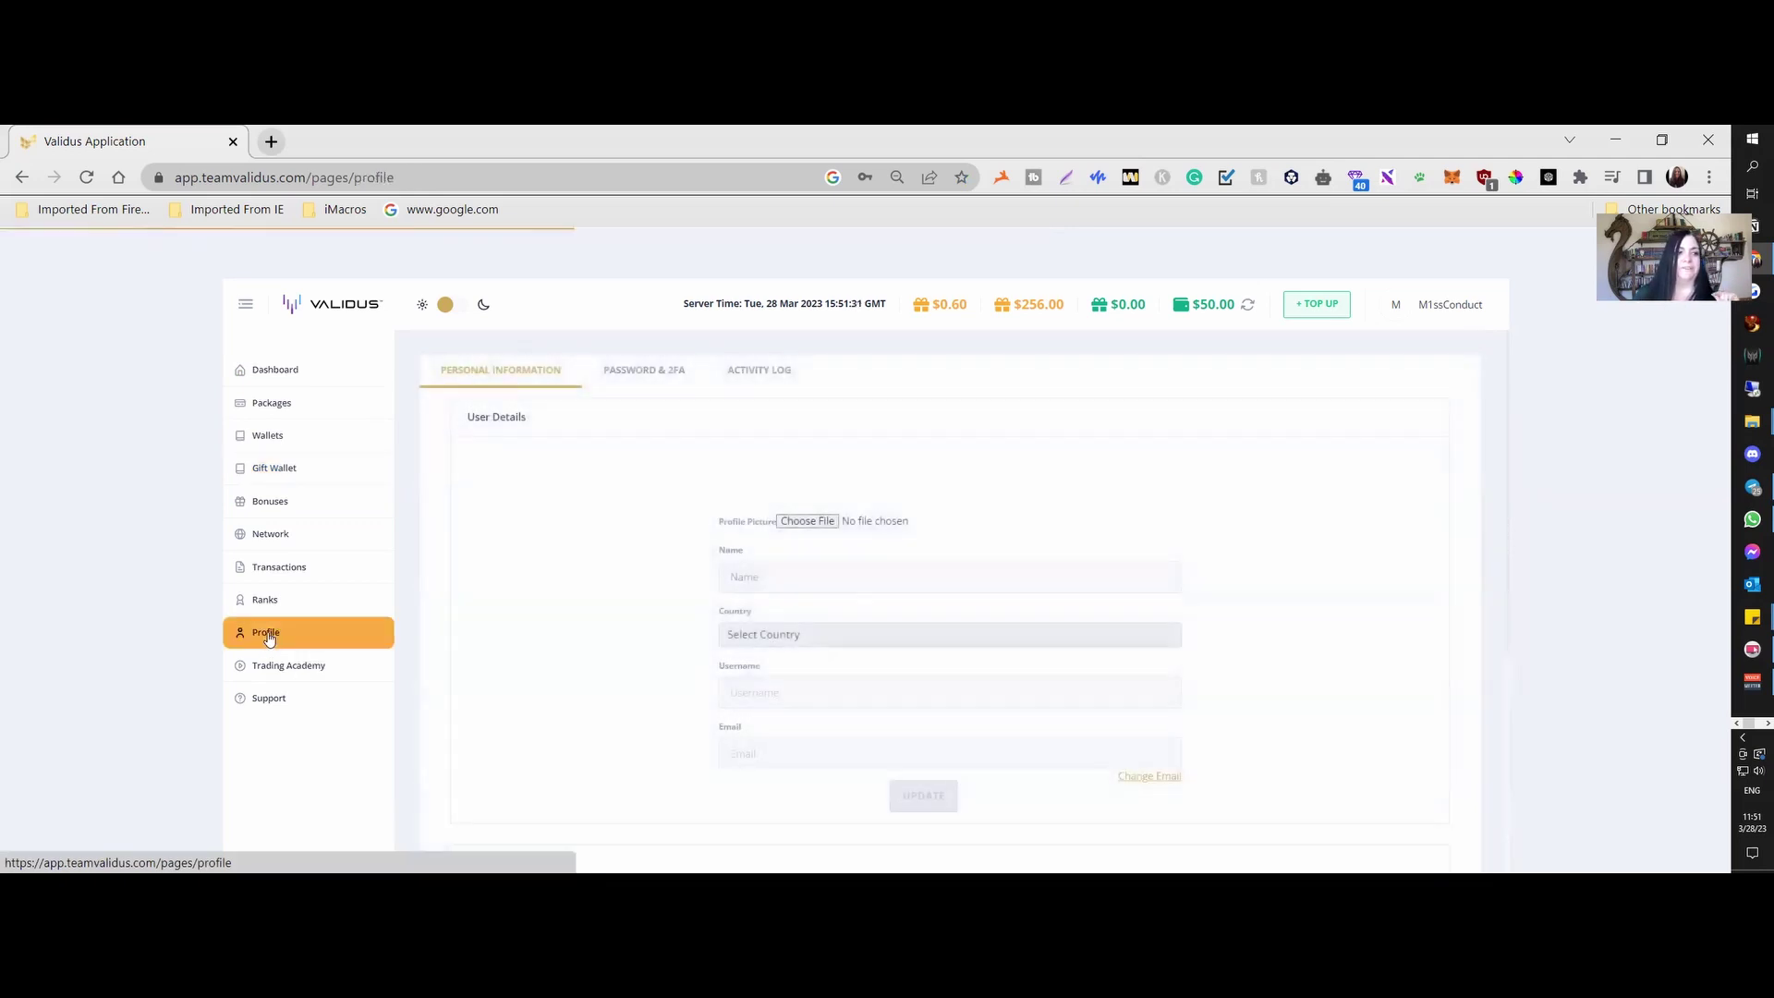
{"action": "left_click", "coordinate": [622, 383]}
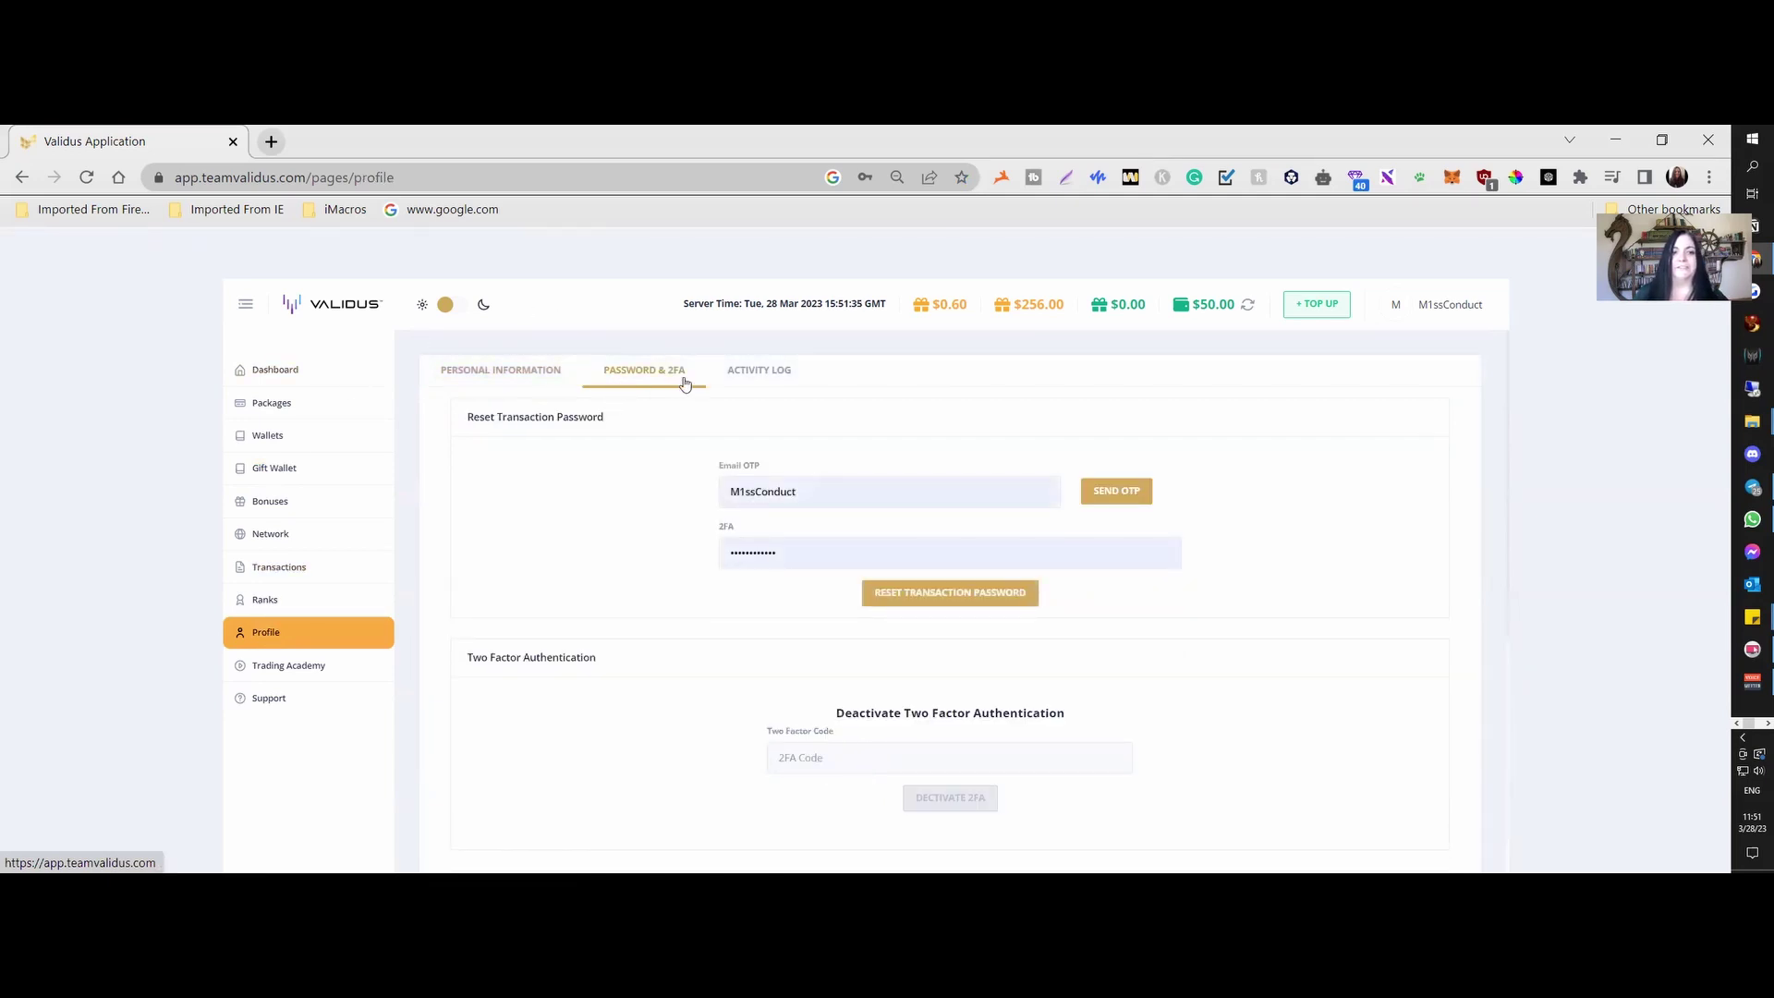
{"action": "left_click_drag", "start_coordinate": [820, 488], "coordinate": [694, 492]}
{"action": "key", "text": "BackSpace"}
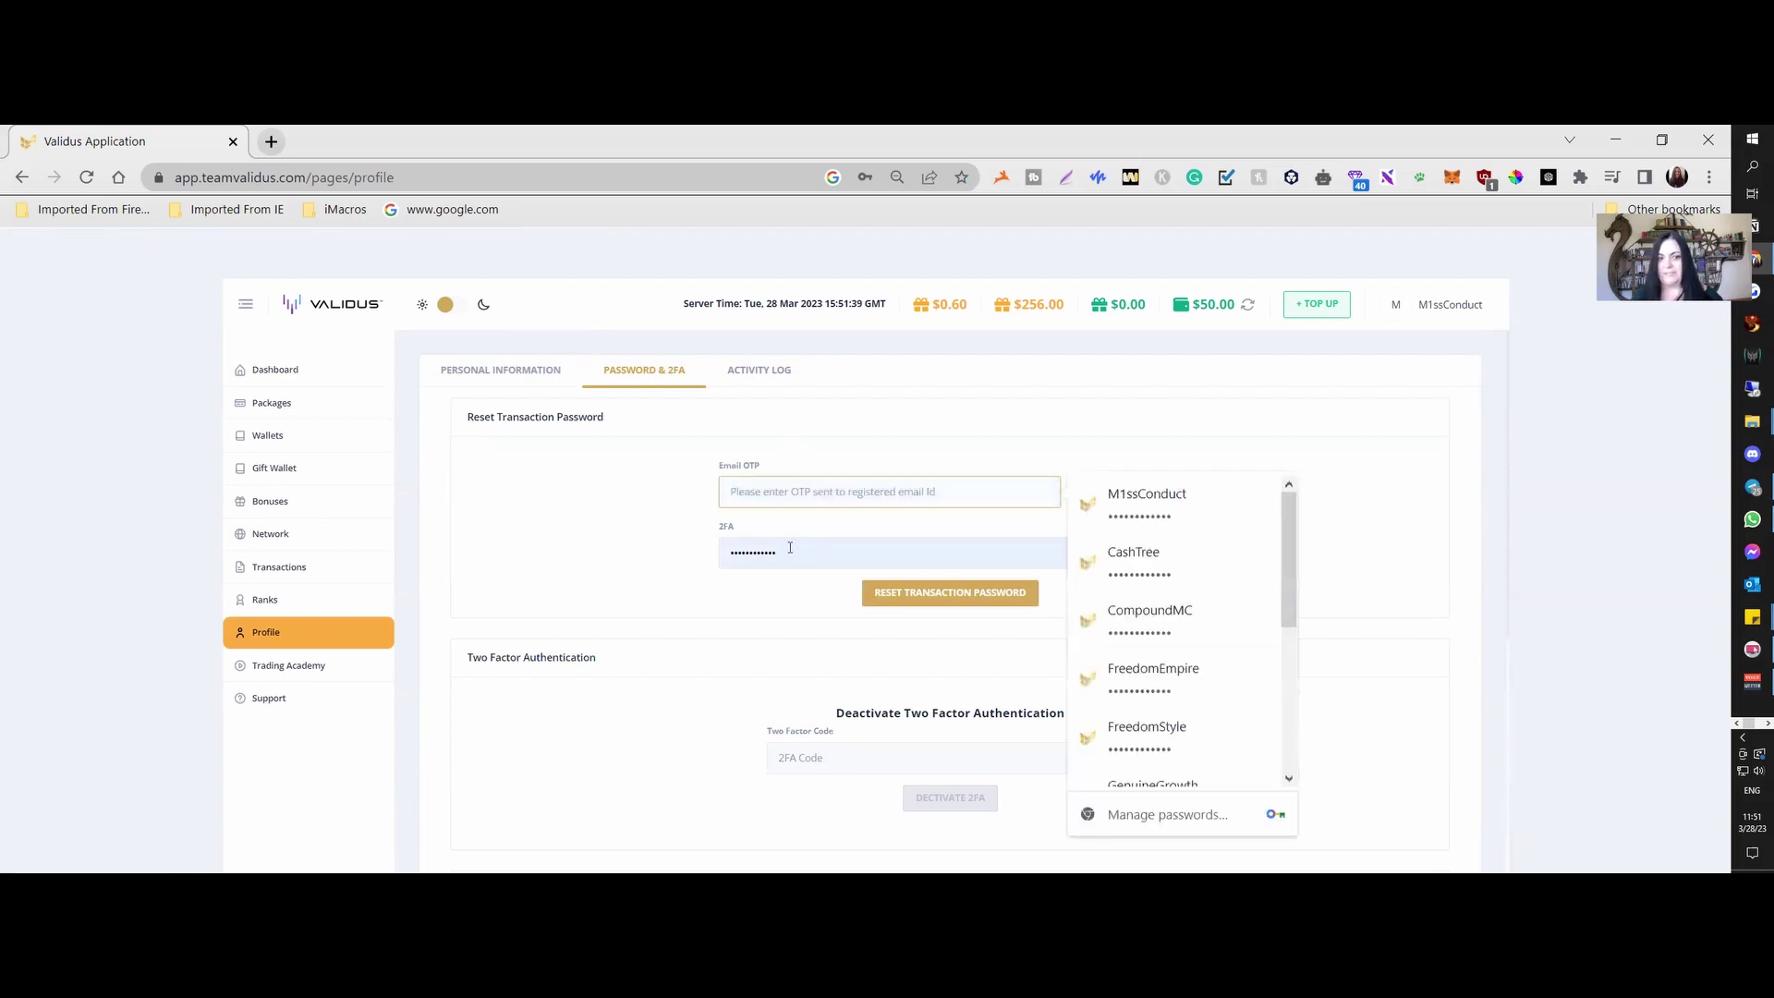
{"action": "left_click_drag", "start_coordinate": [790, 548], "coordinate": [696, 559]}
{"action": "key", "text": "BackSpace"}
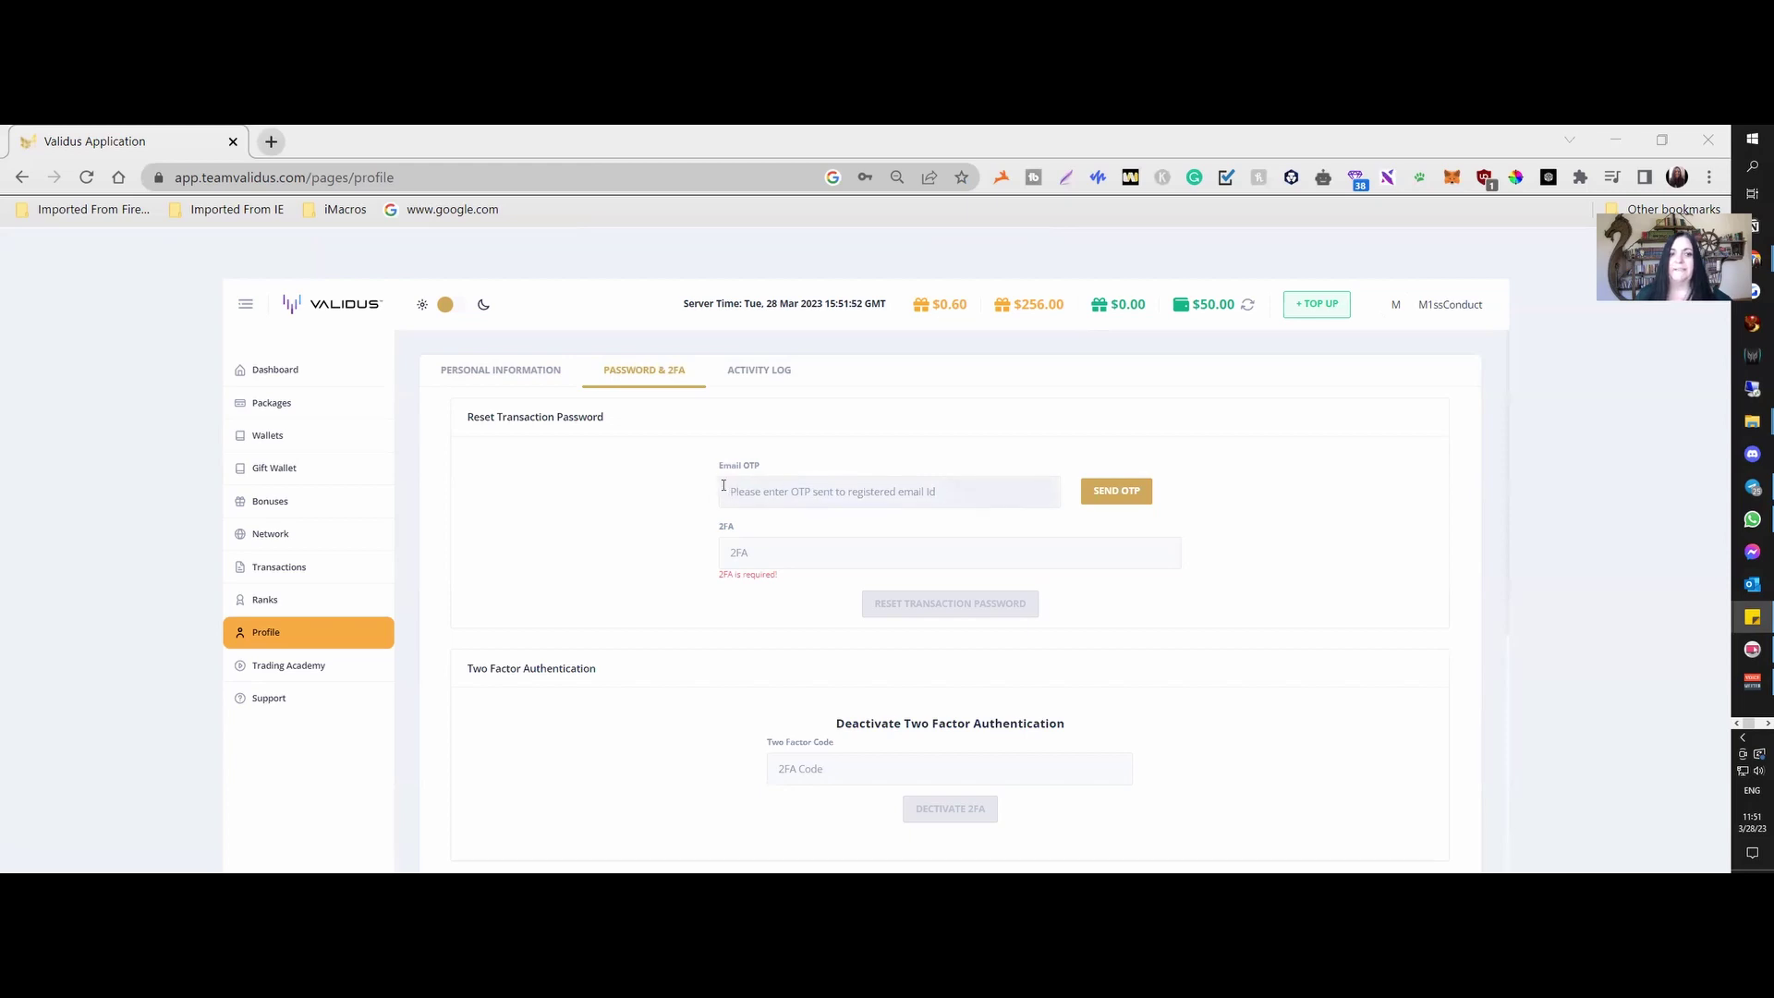
{"action": "left_click", "coordinate": [1112, 494]}
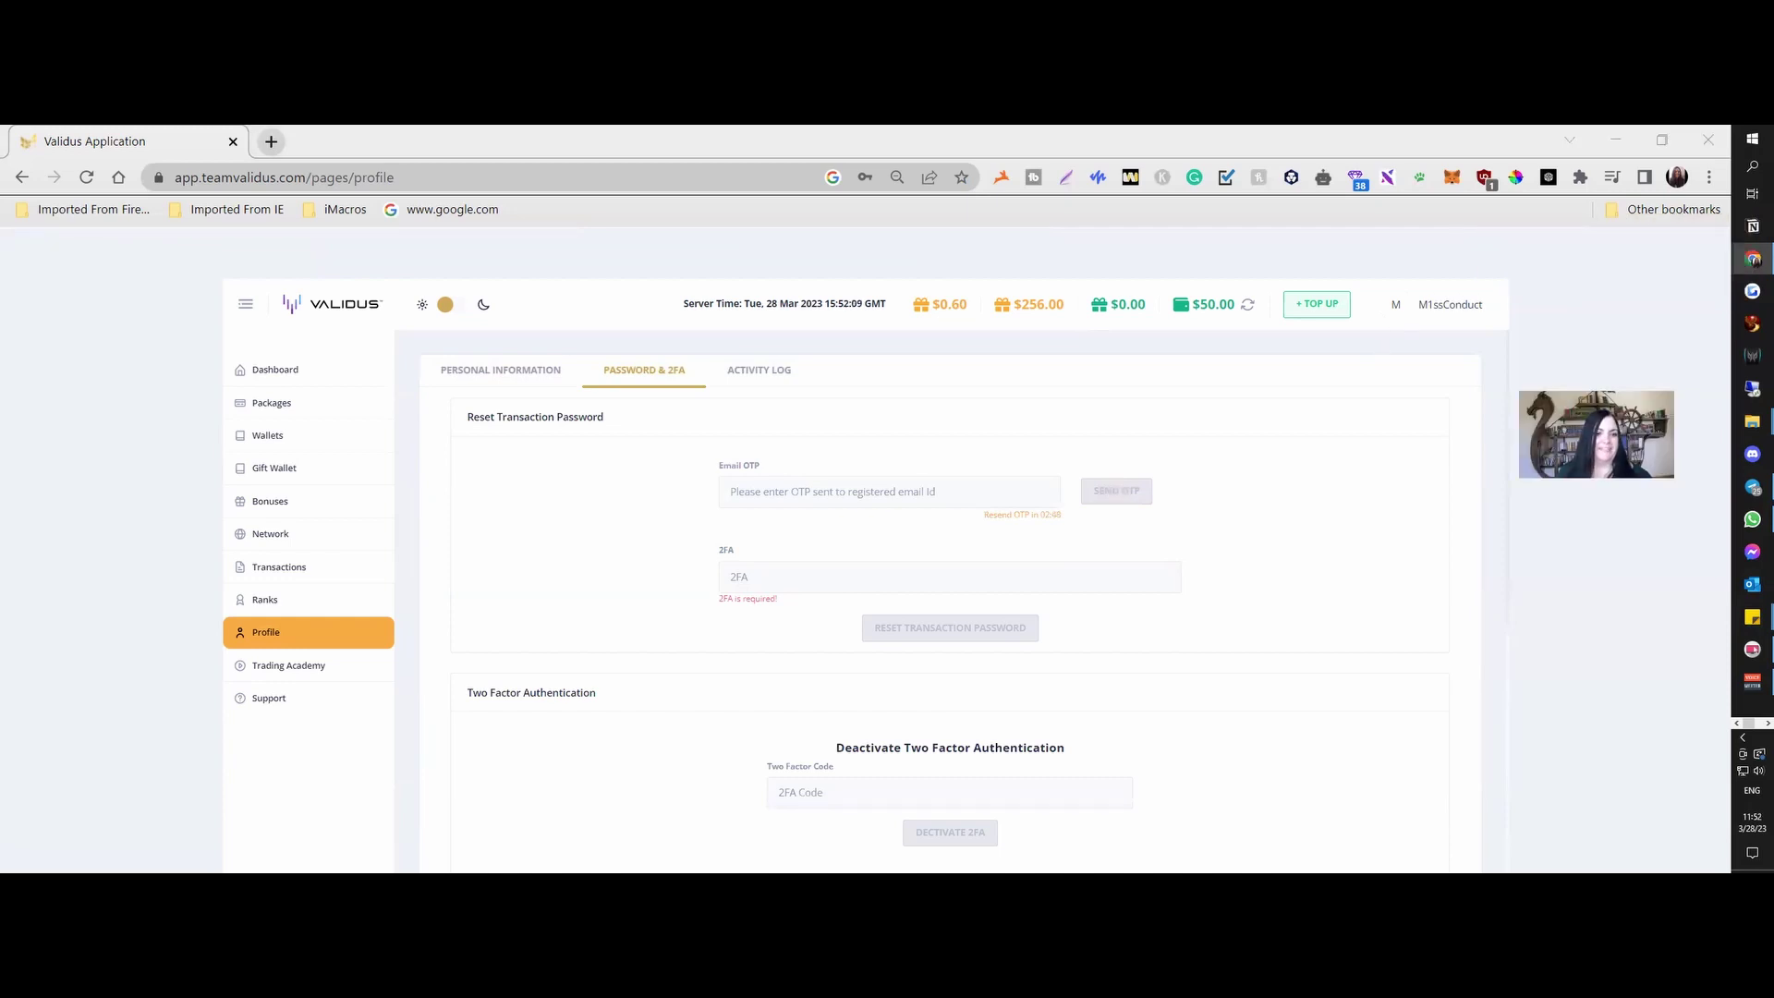
{"action": "key", "text": "alt+Tab"}
- Copy the verification code from the Gmail OTP email and go back to Validus's Email OTP field
{"action": "left_click_drag", "start_coordinate": [857, 700], "coordinate": [813, 702]}
{"action": "right_click", "coordinate": [817, 704]}
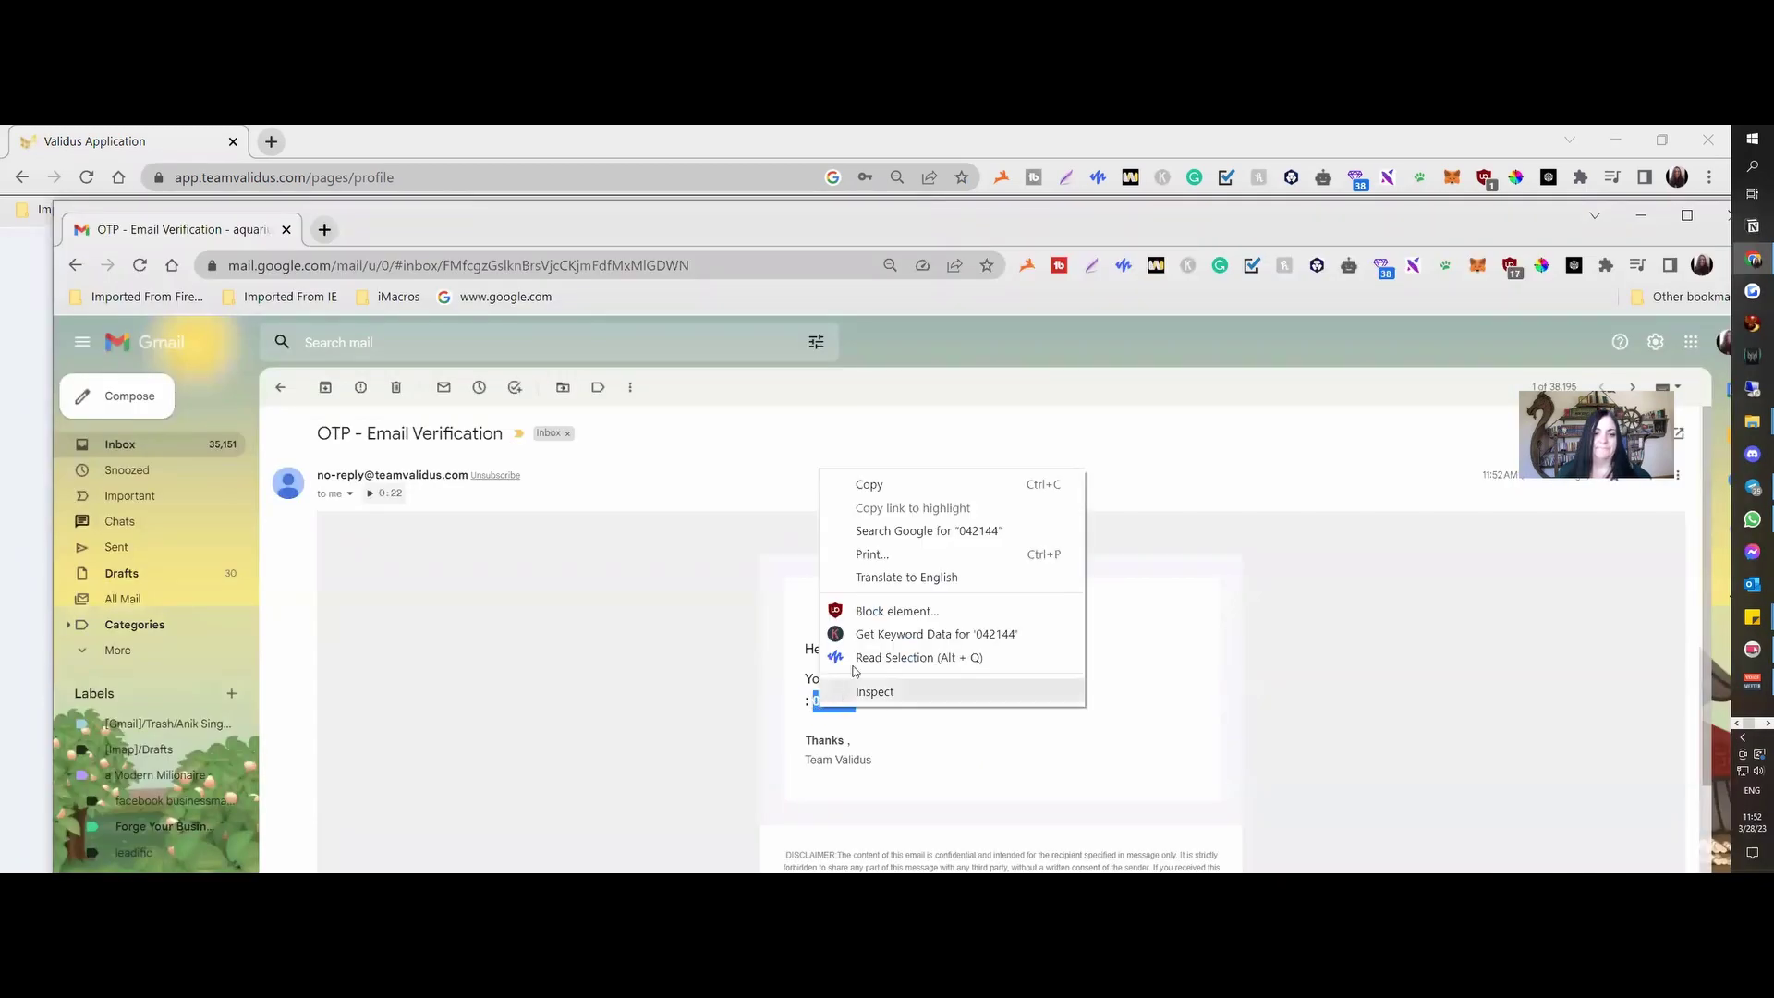
{"action": "left_click", "coordinate": [869, 487]}
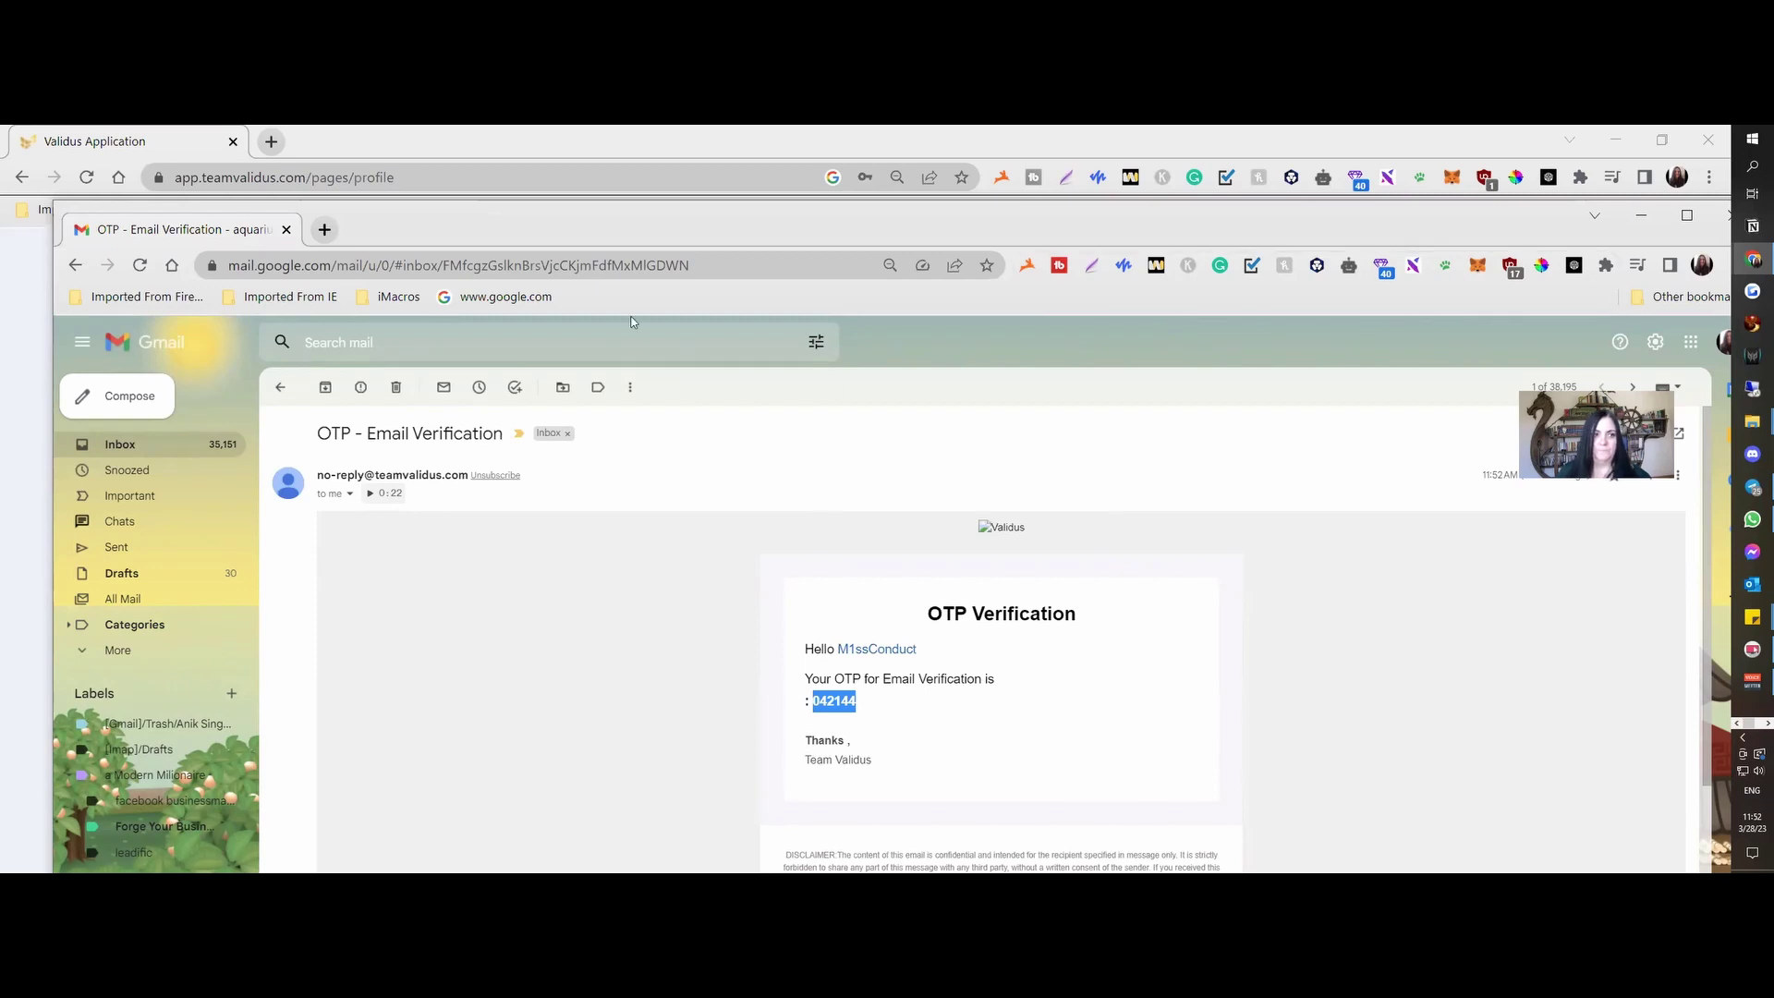
{"action": "key", "text": "alt+Tab"}
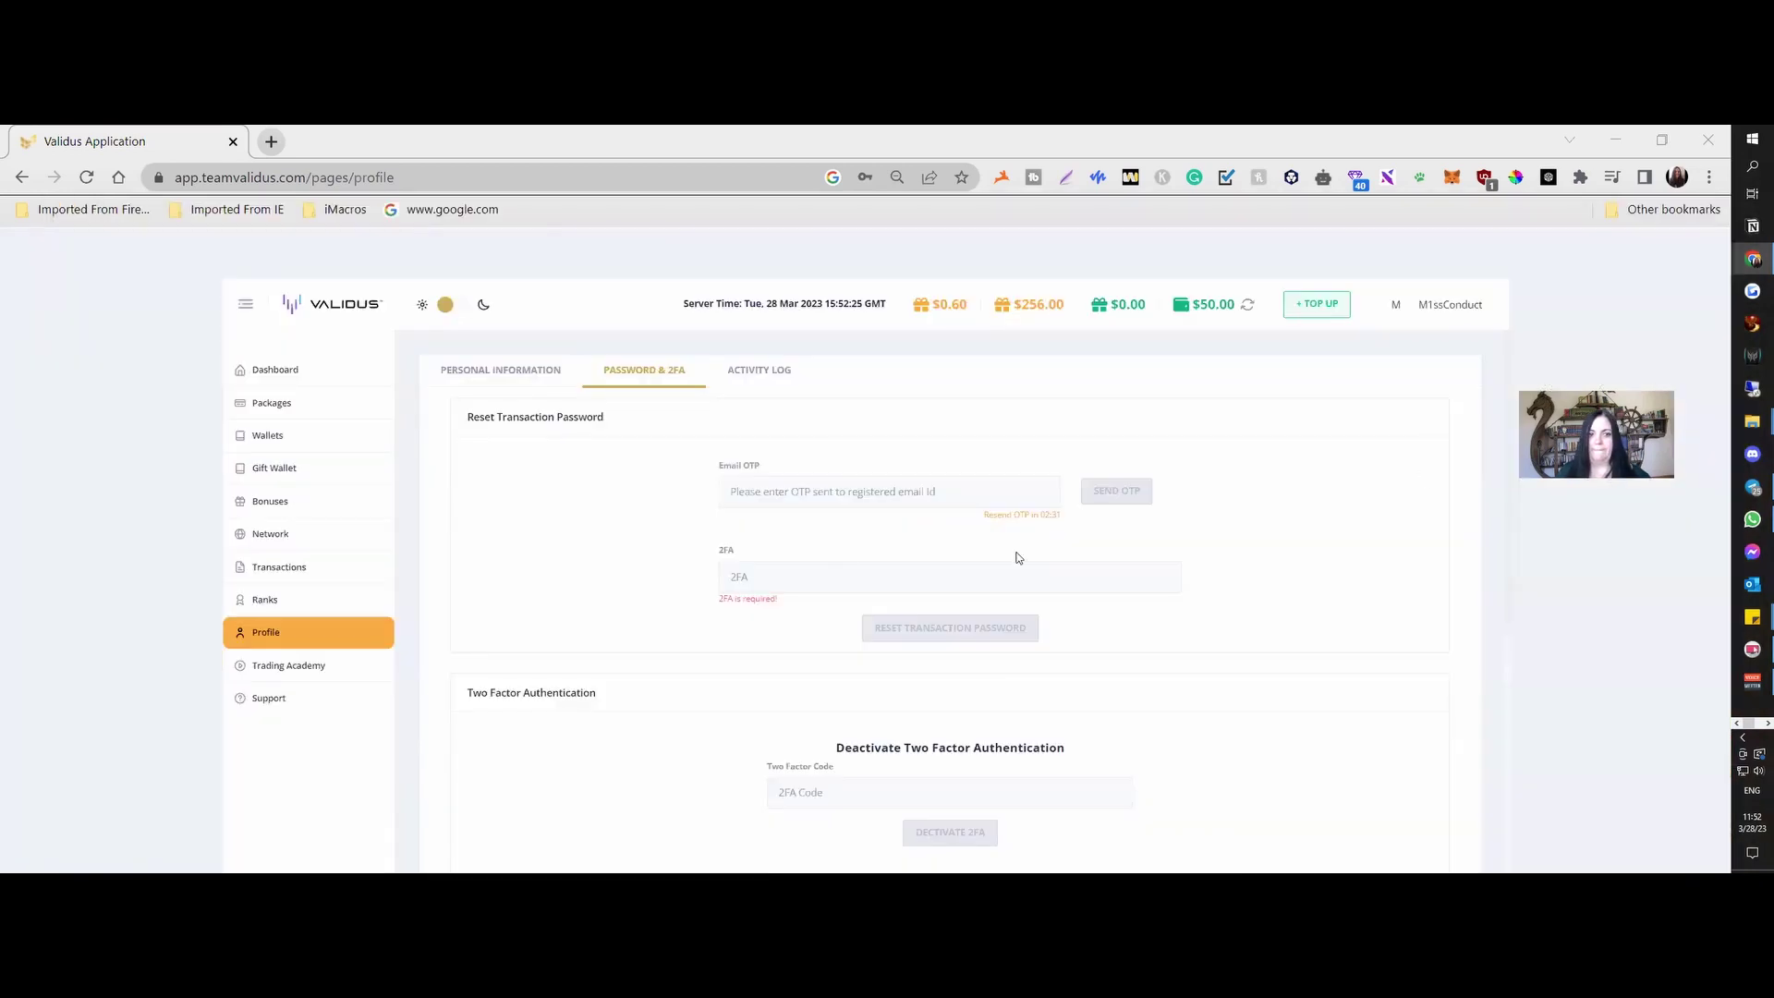
{"action": "left_click", "coordinate": [788, 494]}
- Paste the emailed OTP into Email OTP, enter the 2FA code, and submit Reset Transaction Password
{"action": "right_click", "coordinate": [788, 494]}
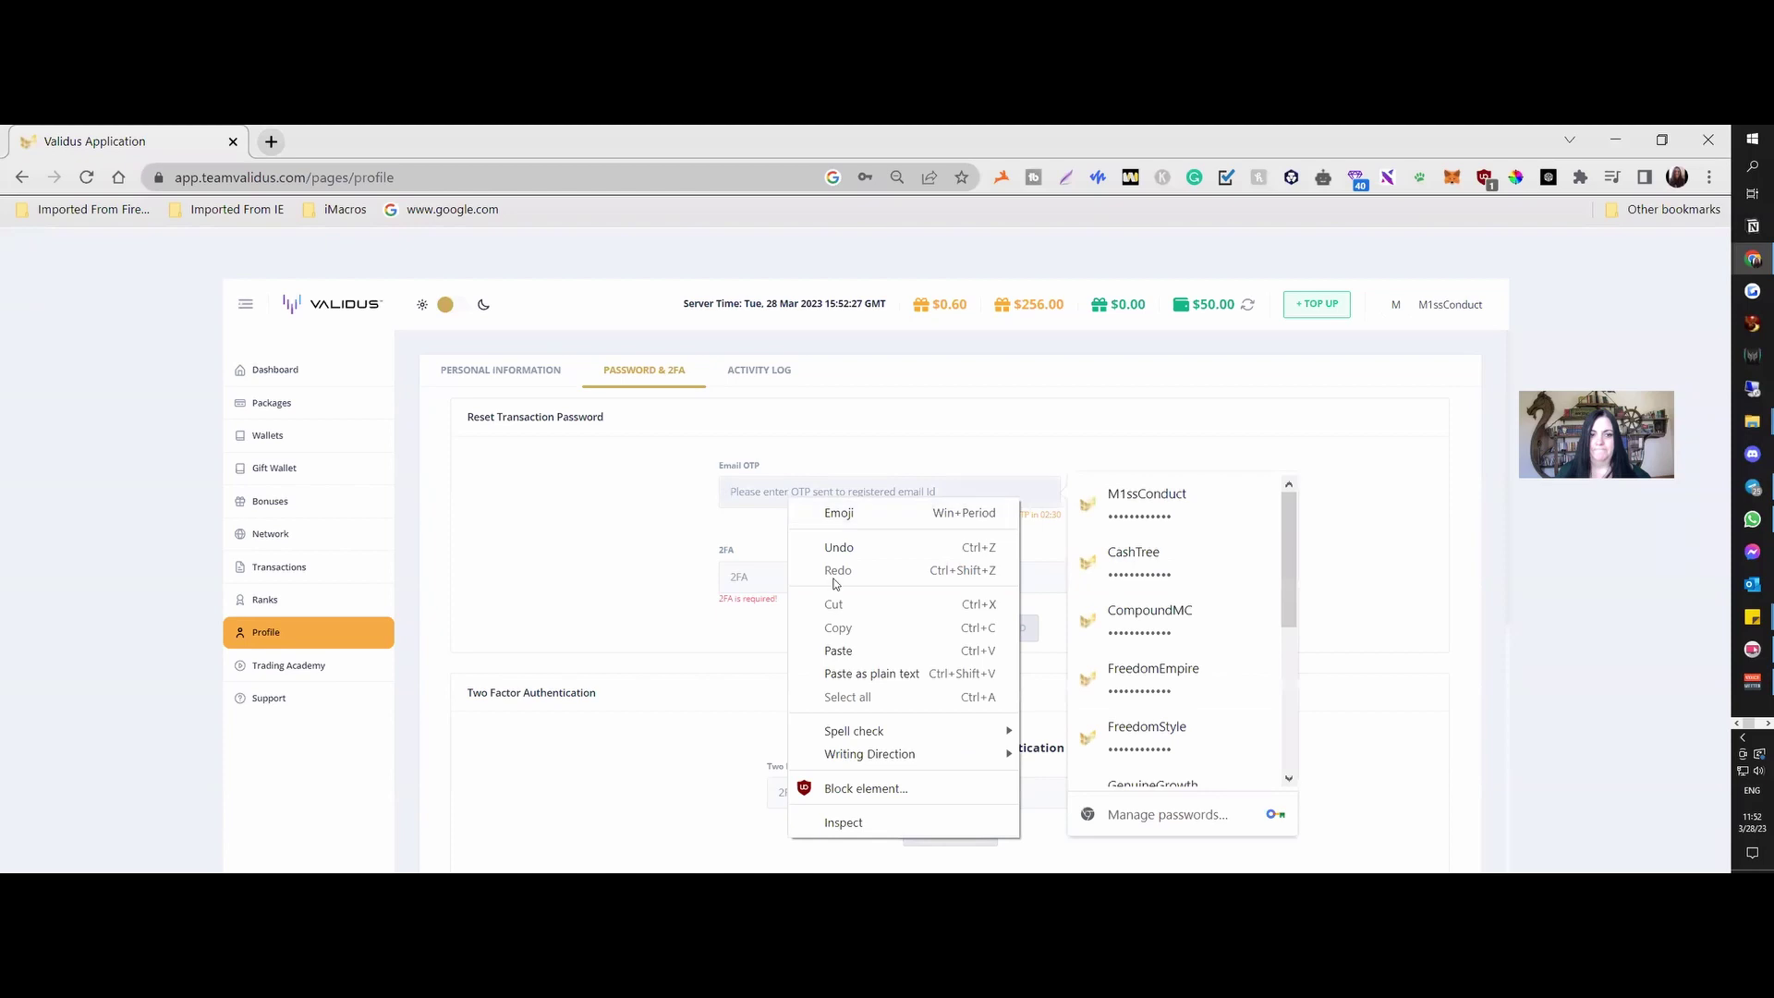
{"action": "left_click", "coordinate": [843, 647]}
{"action": "left_click", "coordinate": [605, 586]}
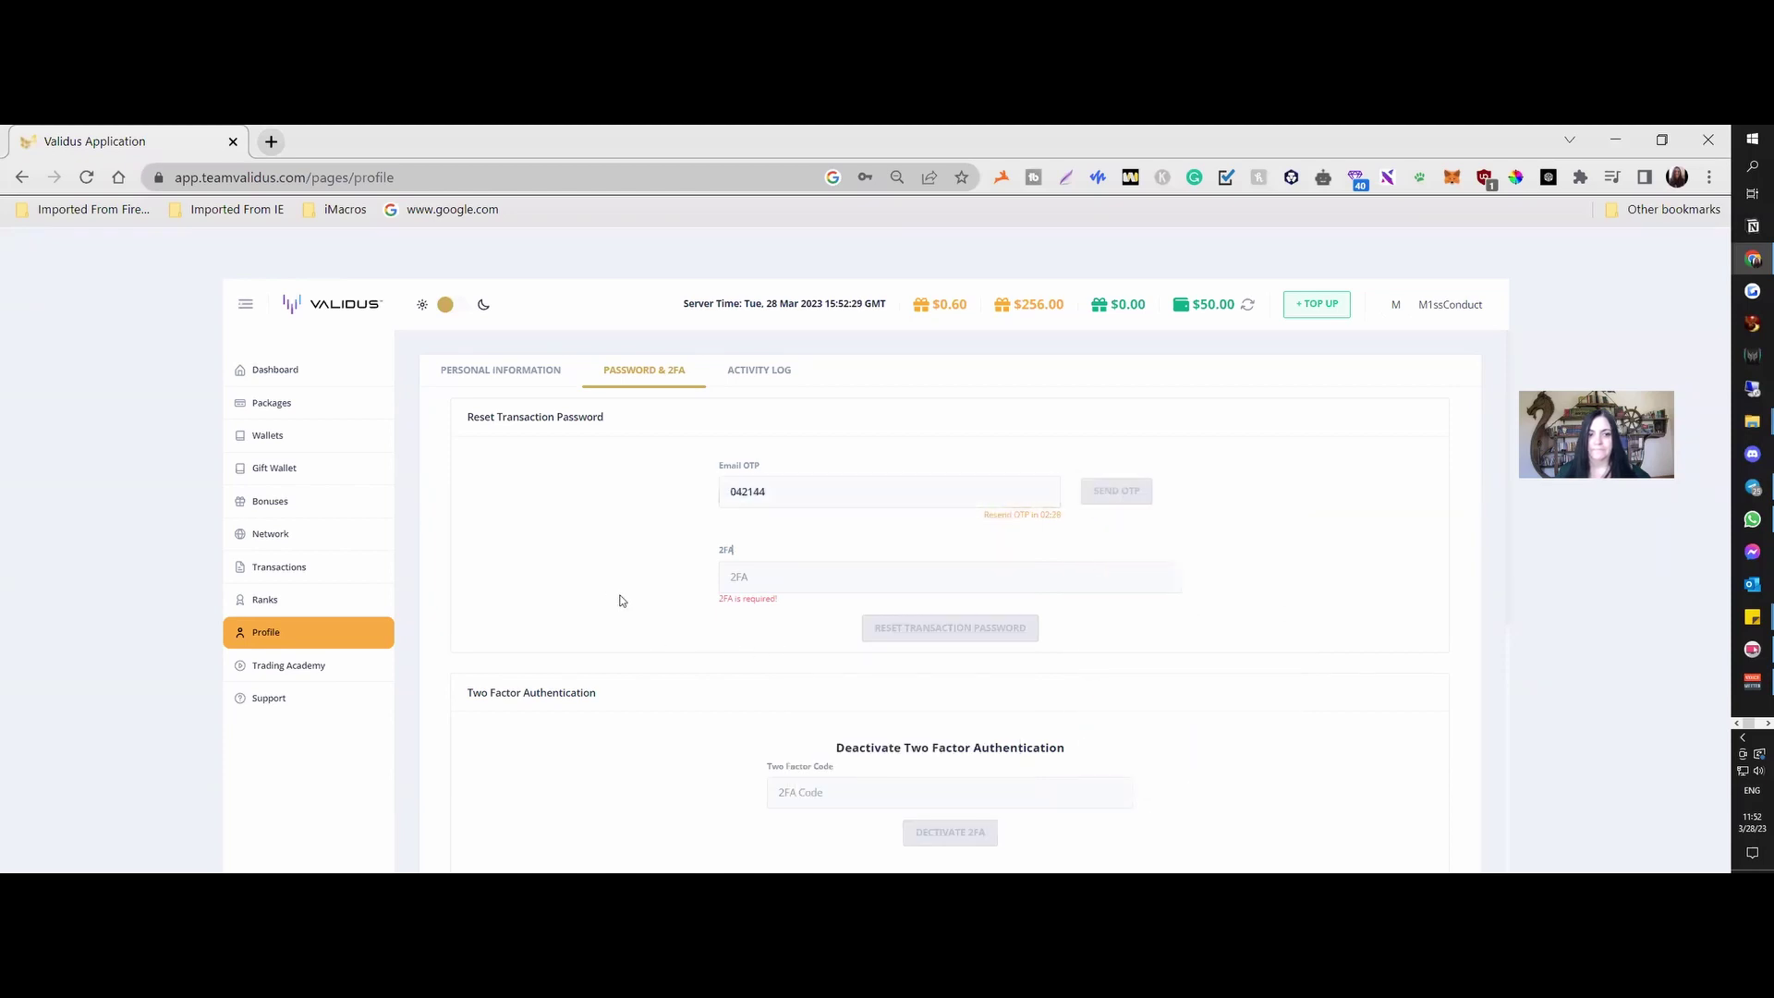
{"action": "left_click", "coordinate": [769, 577]}
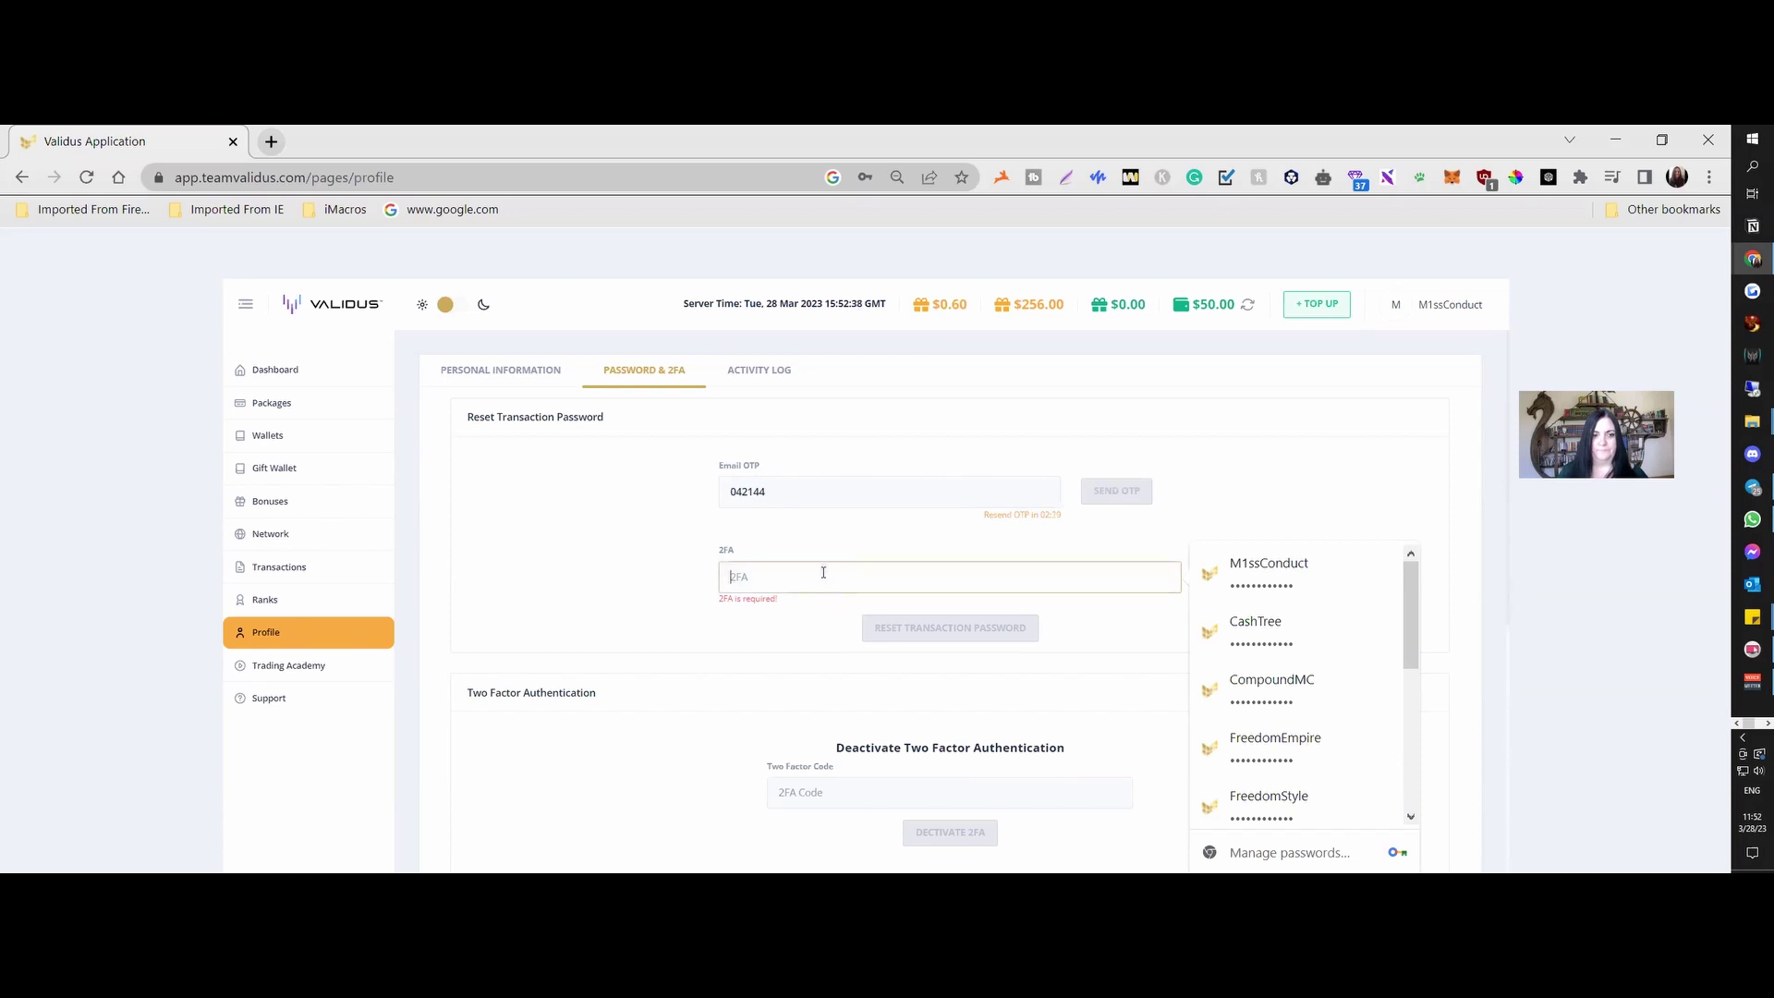
{"action": "type", "text": "6"}
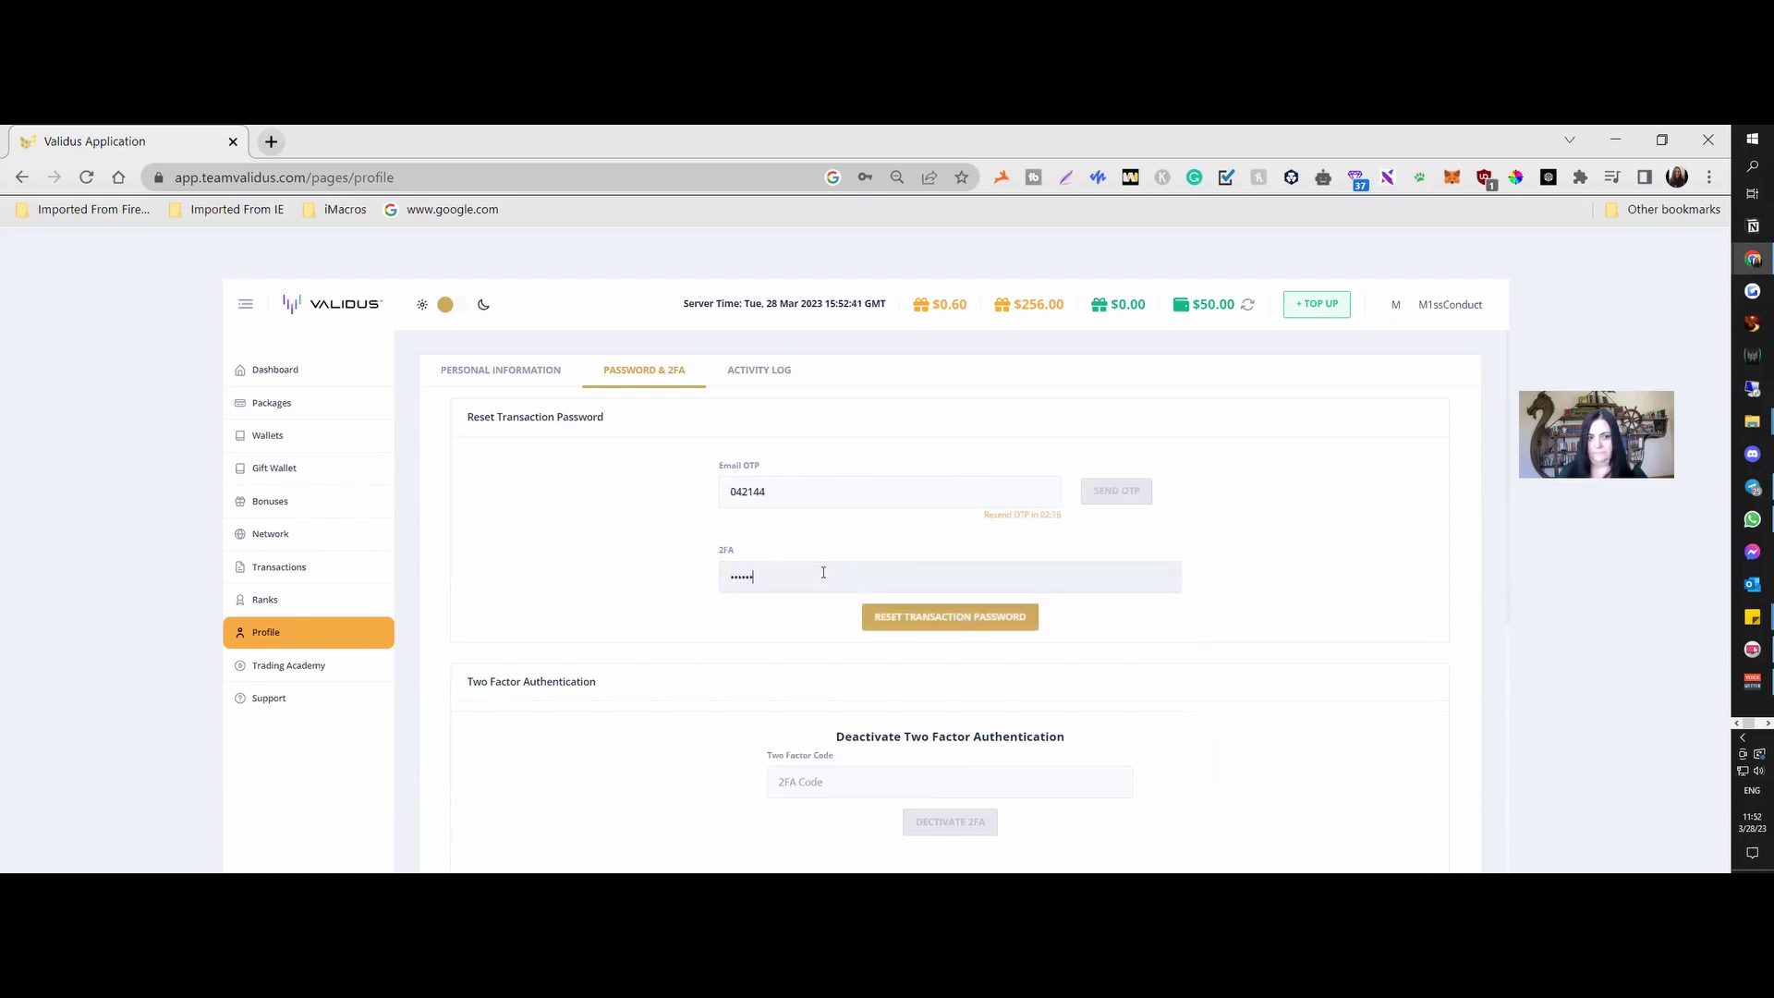
{"action": "left_click", "coordinate": [969, 619]}
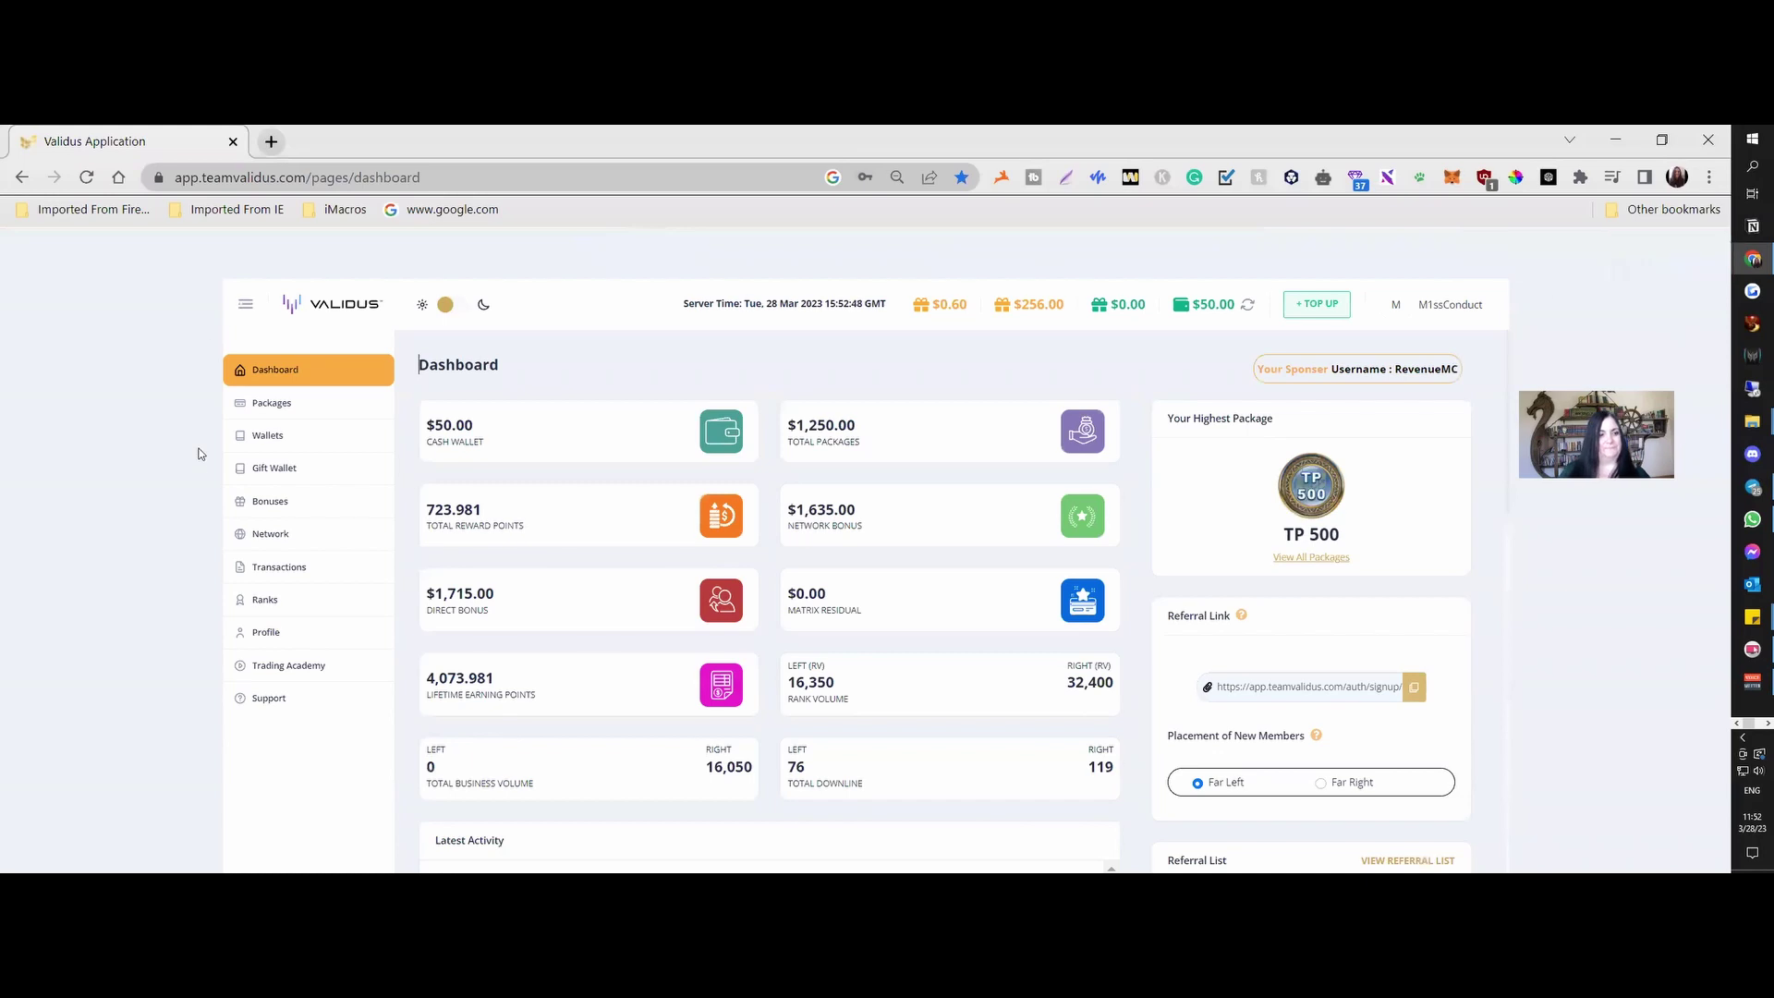
- Open Profile > Password & 2FA and paste the new password into Transaction Password
{"action": "left_click", "coordinate": [264, 632]}
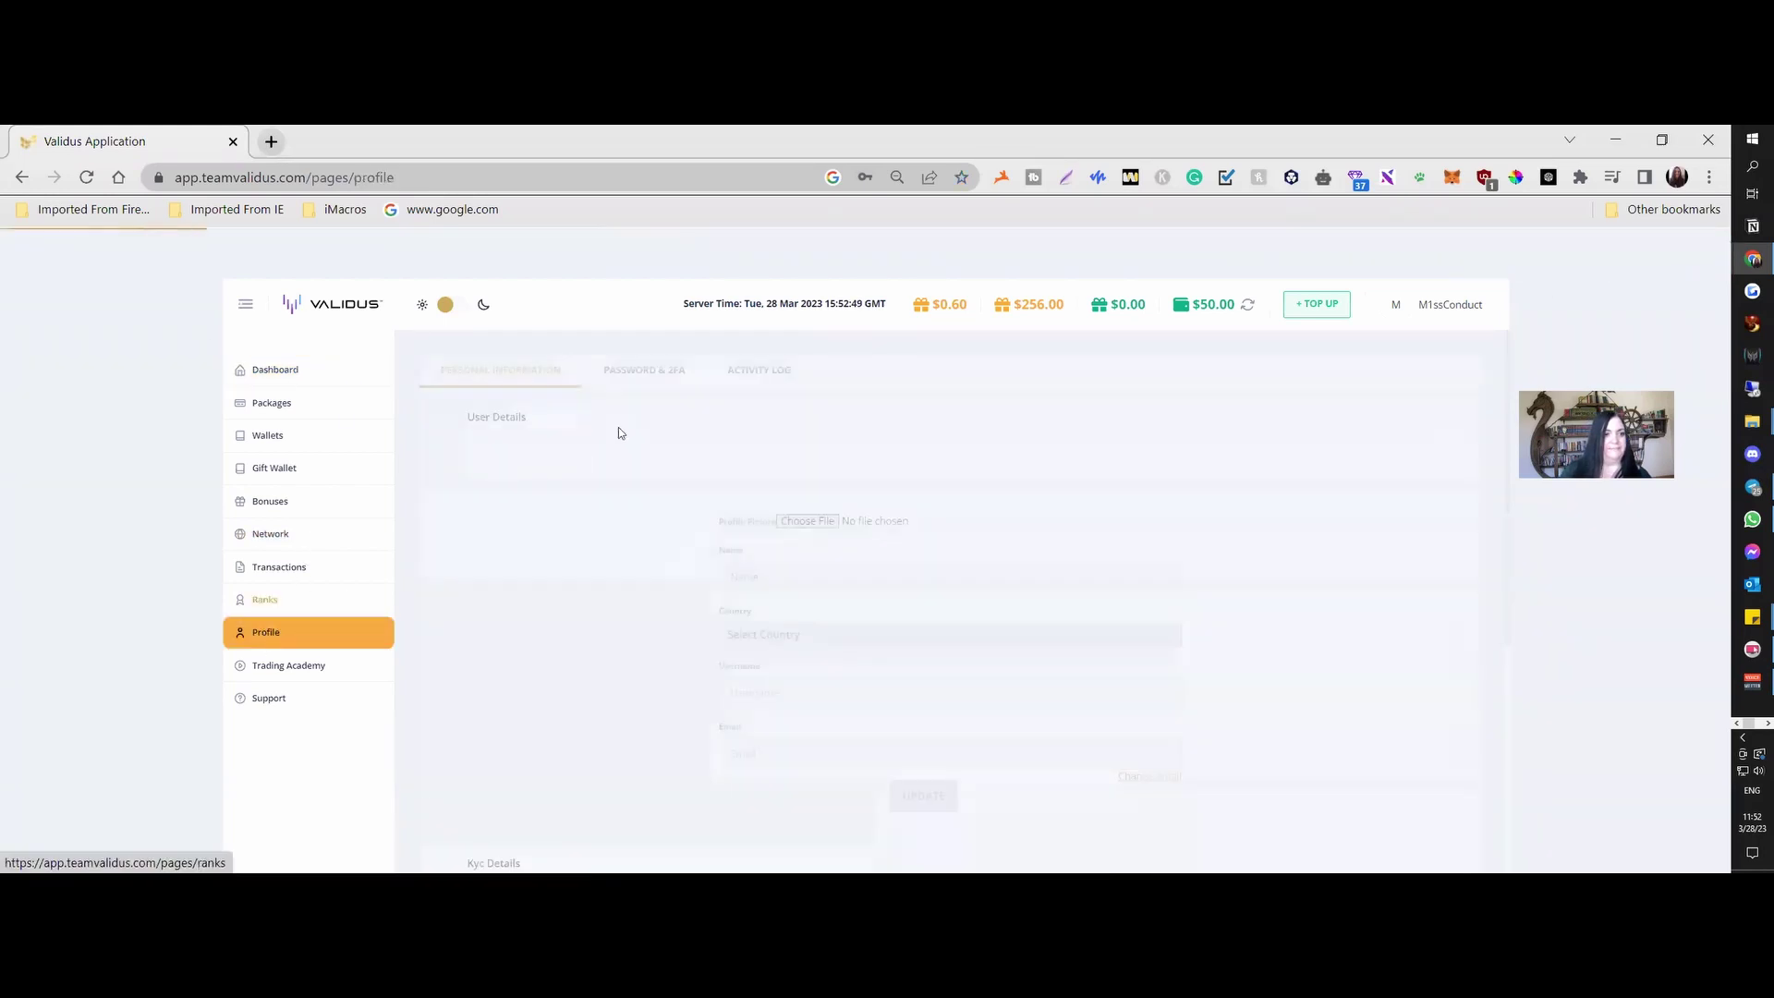
{"action": "left_click", "coordinate": [654, 373]}
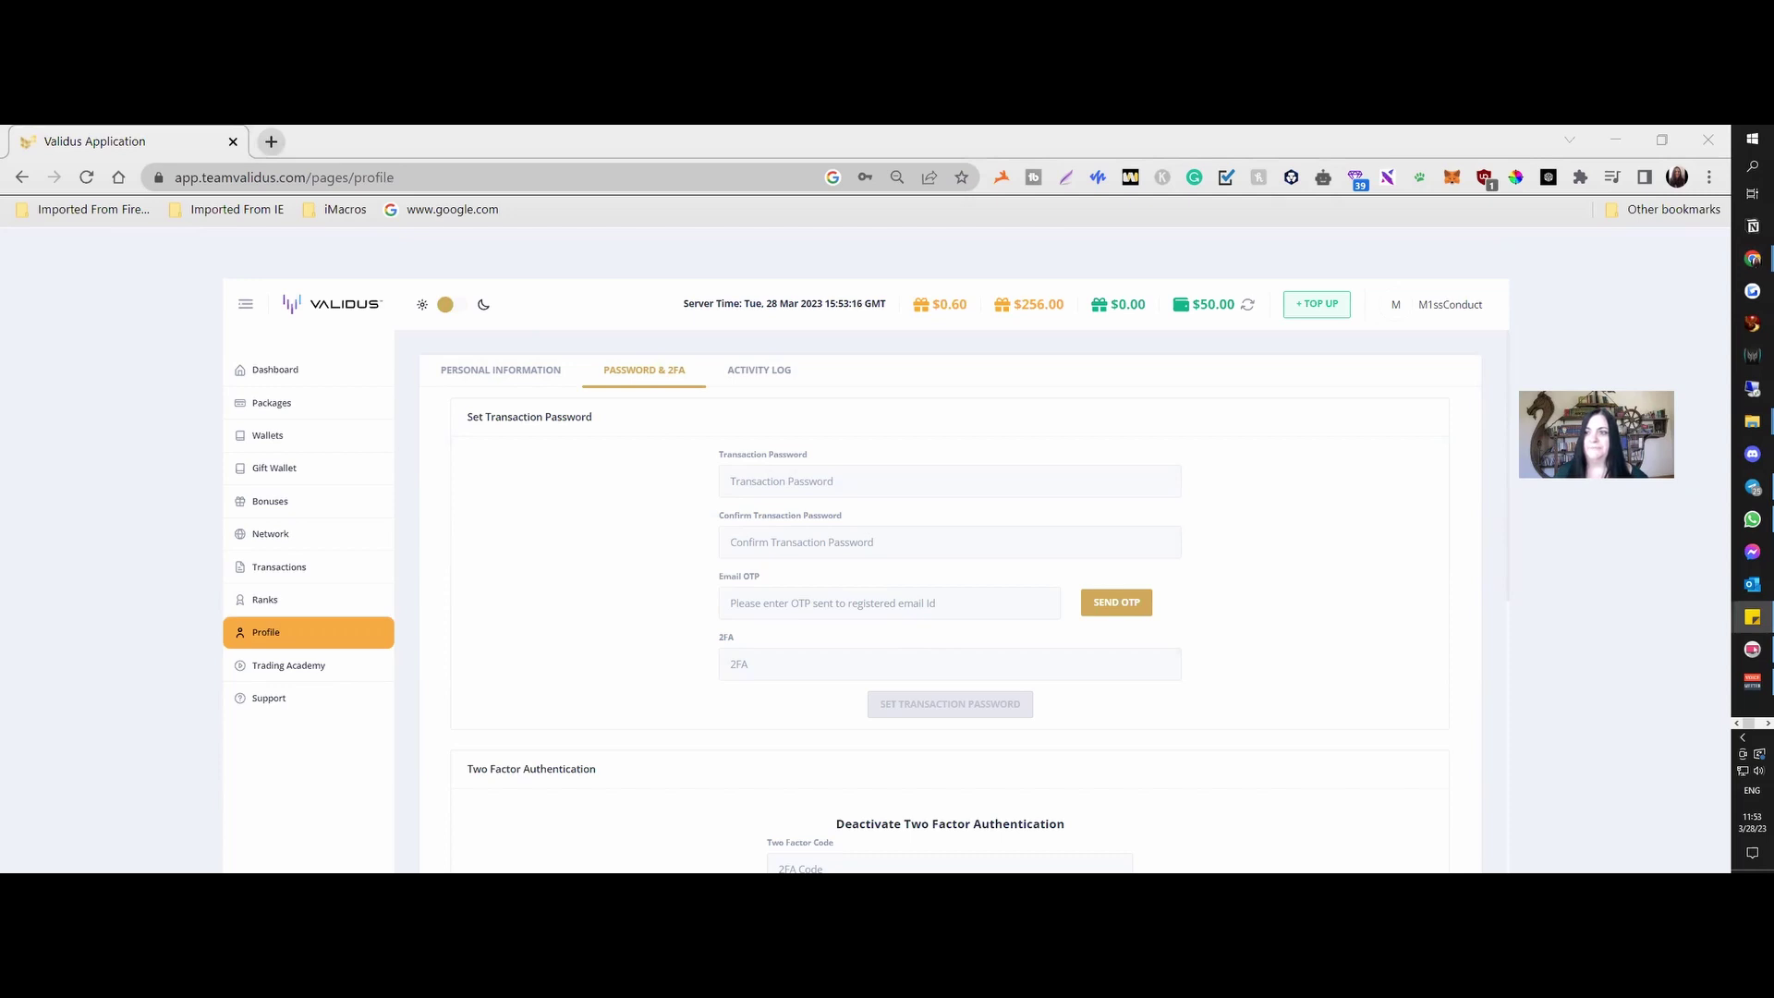
{"action": "left_click", "coordinate": [808, 477]}
{"action": "right_click", "coordinate": [808, 477]}
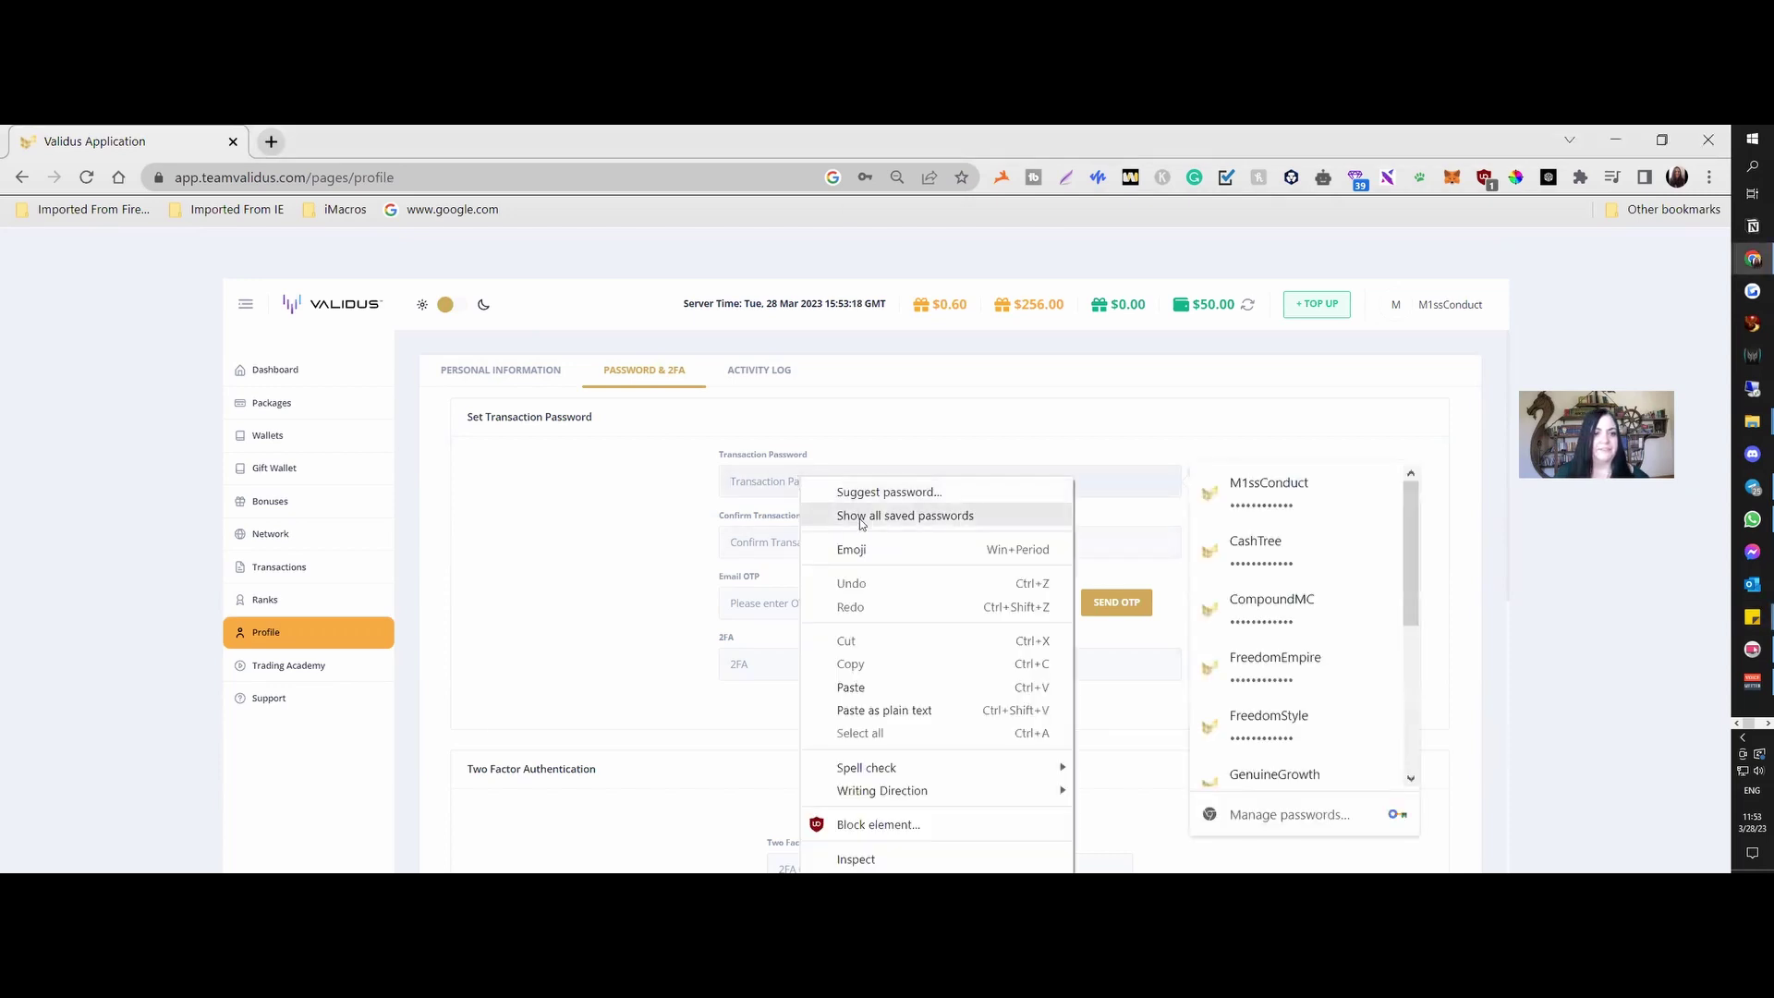
{"action": "left_click", "coordinate": [851, 668]}
- Paste the same password into Confirm Transaction Password and request an emailed OTP with SEND OTP
{"action": "left_click", "coordinate": [849, 529]}
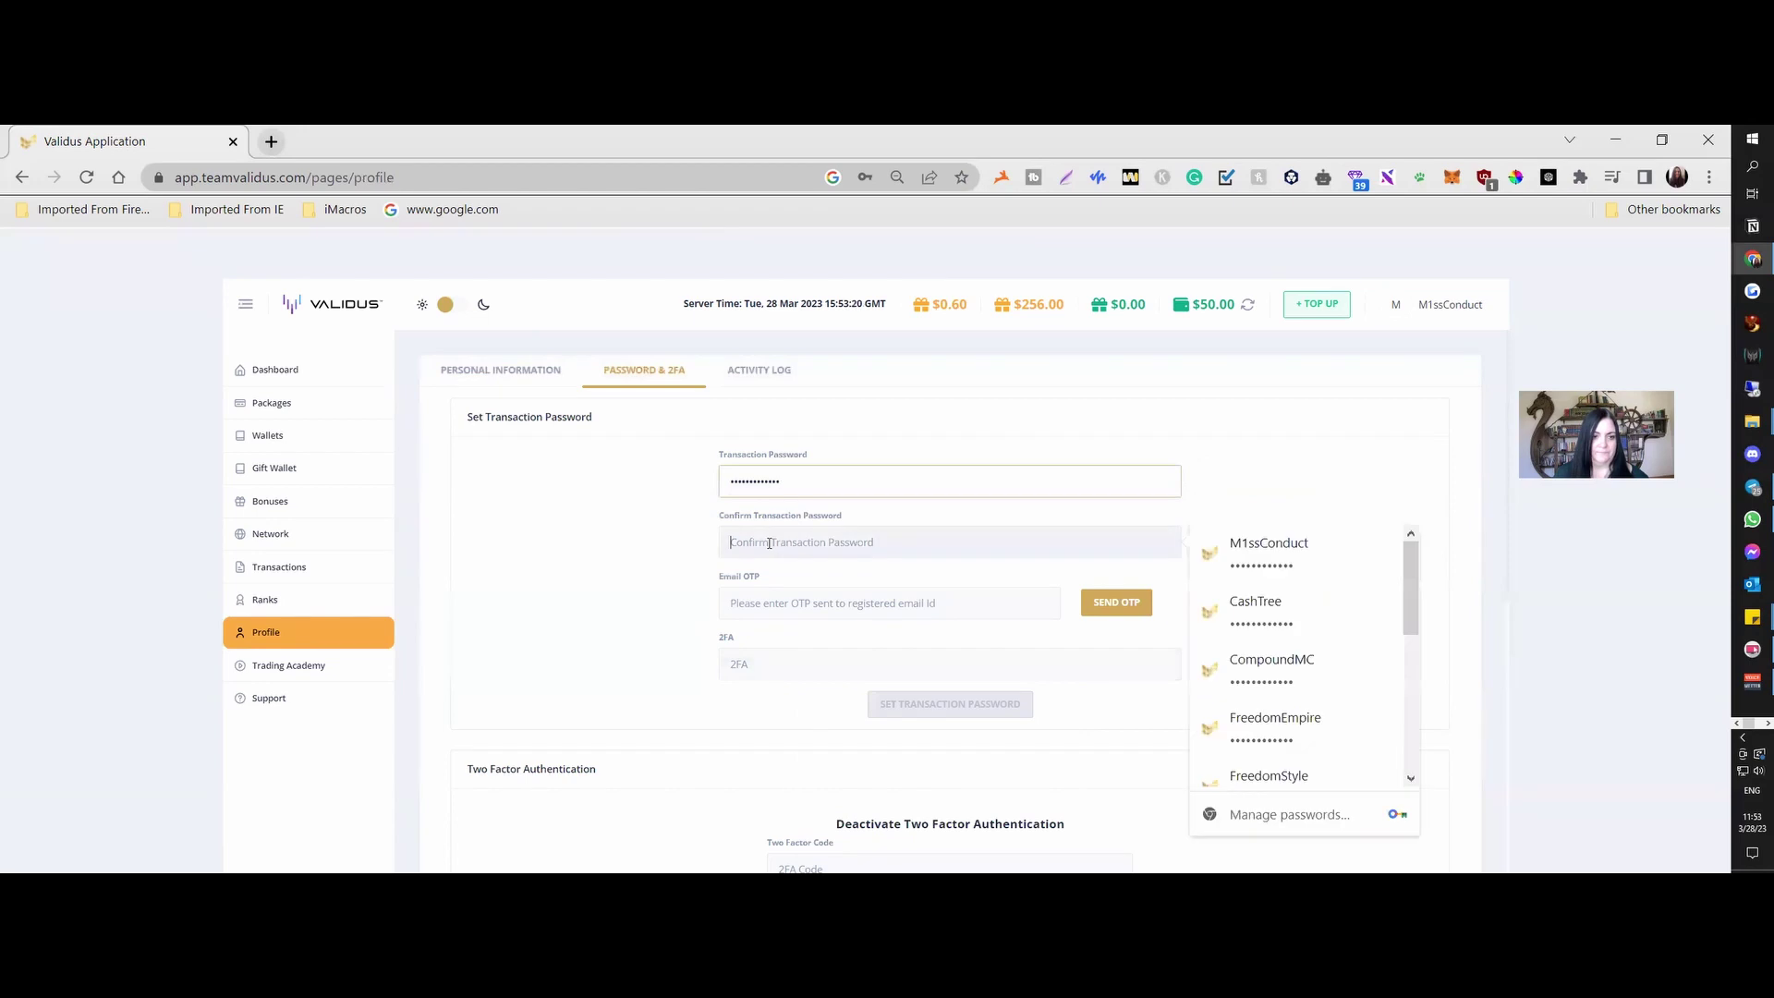
{"action": "right_click", "coordinate": [795, 543]}
{"action": "left_click", "coordinate": [820, 357]}
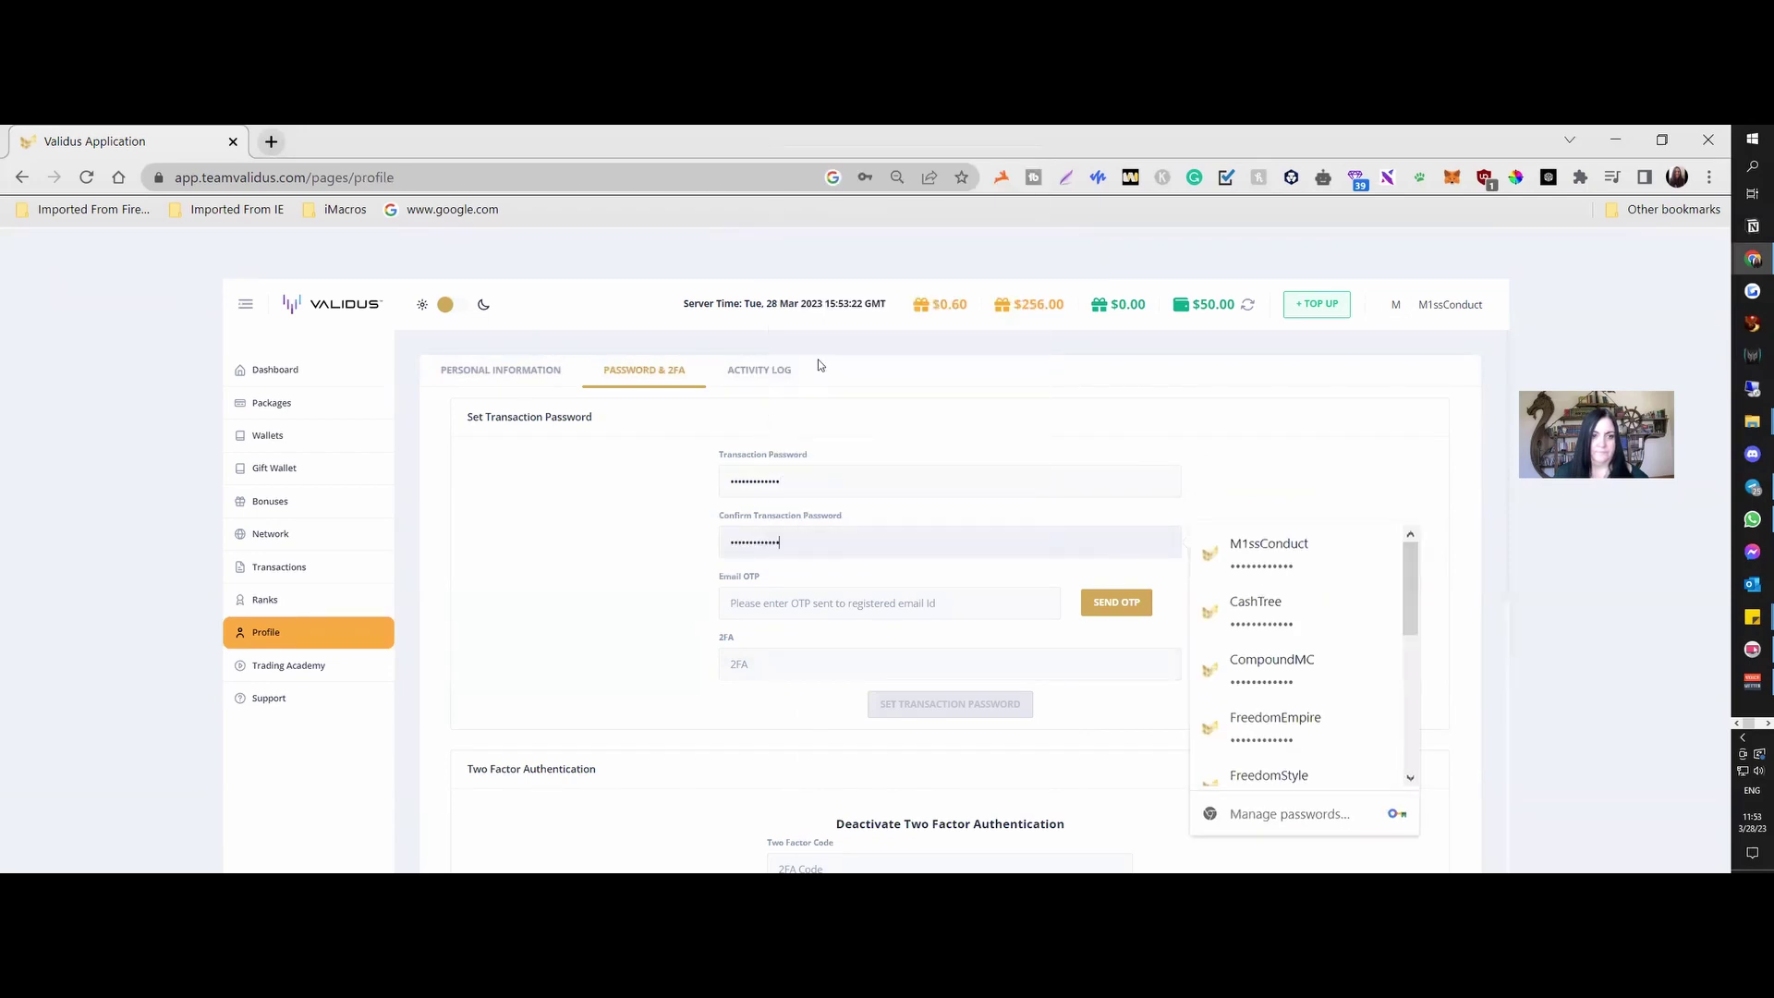
{"action": "left_click", "coordinate": [1117, 611]}
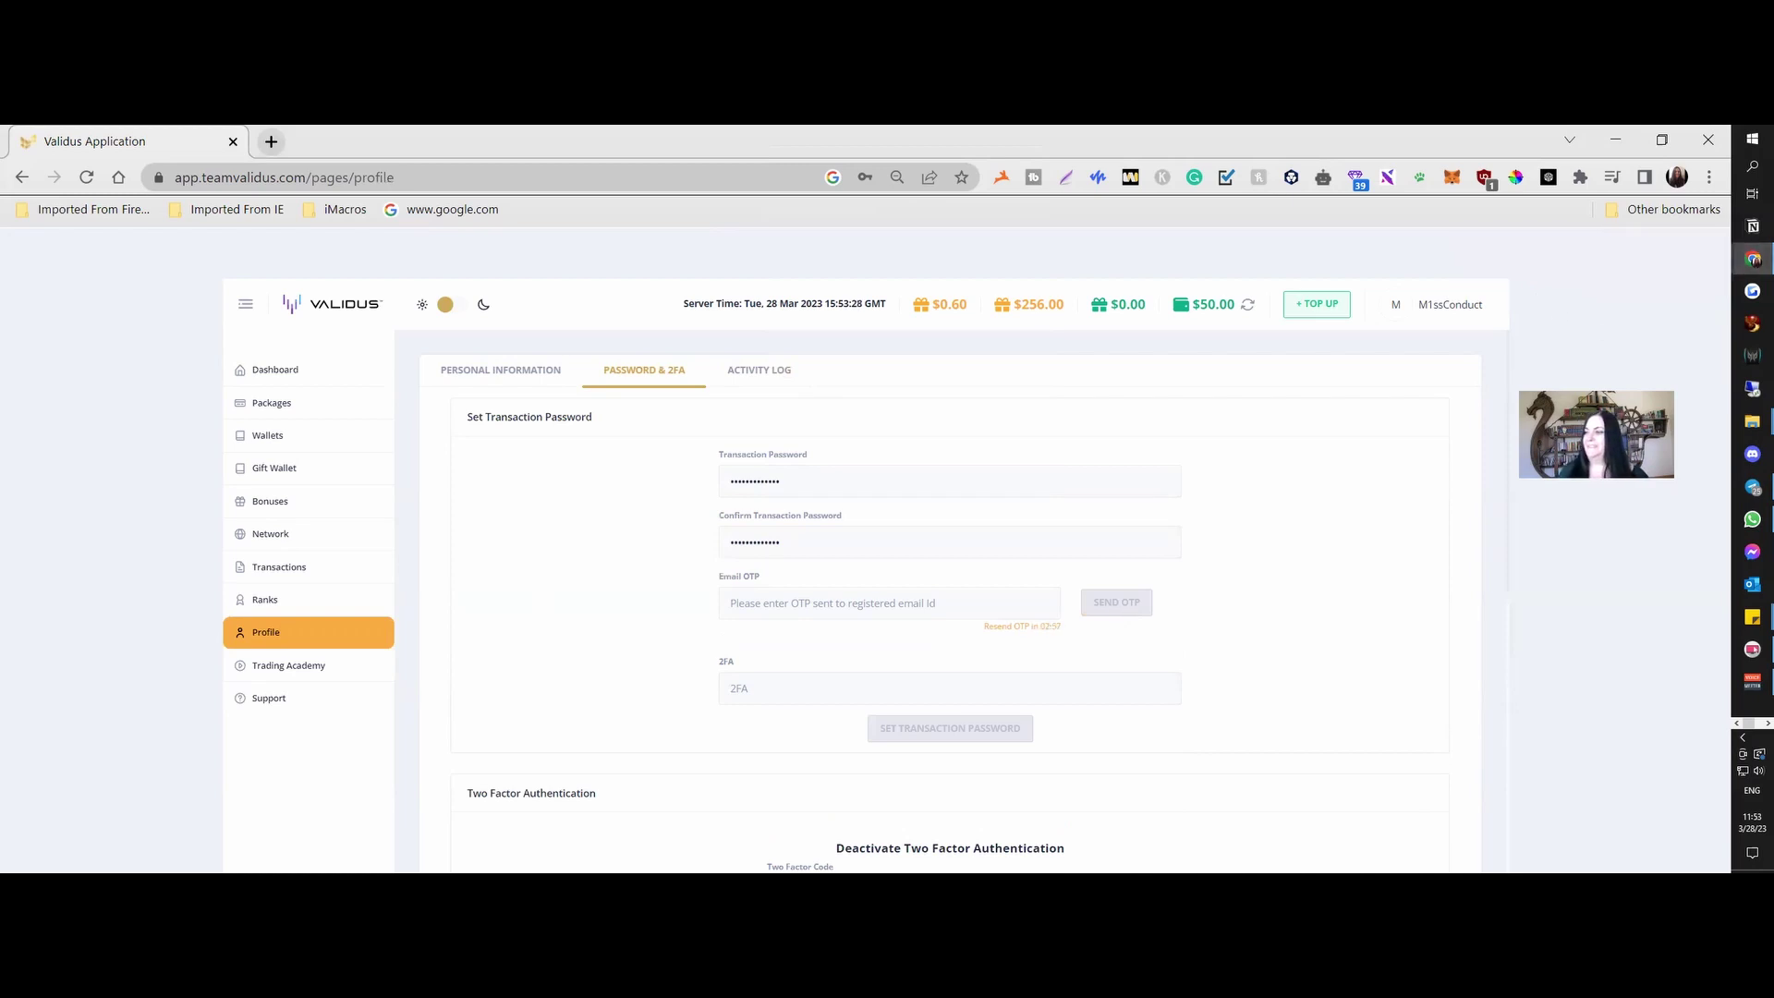
{"action": "left_click", "coordinate": [752, 606]}
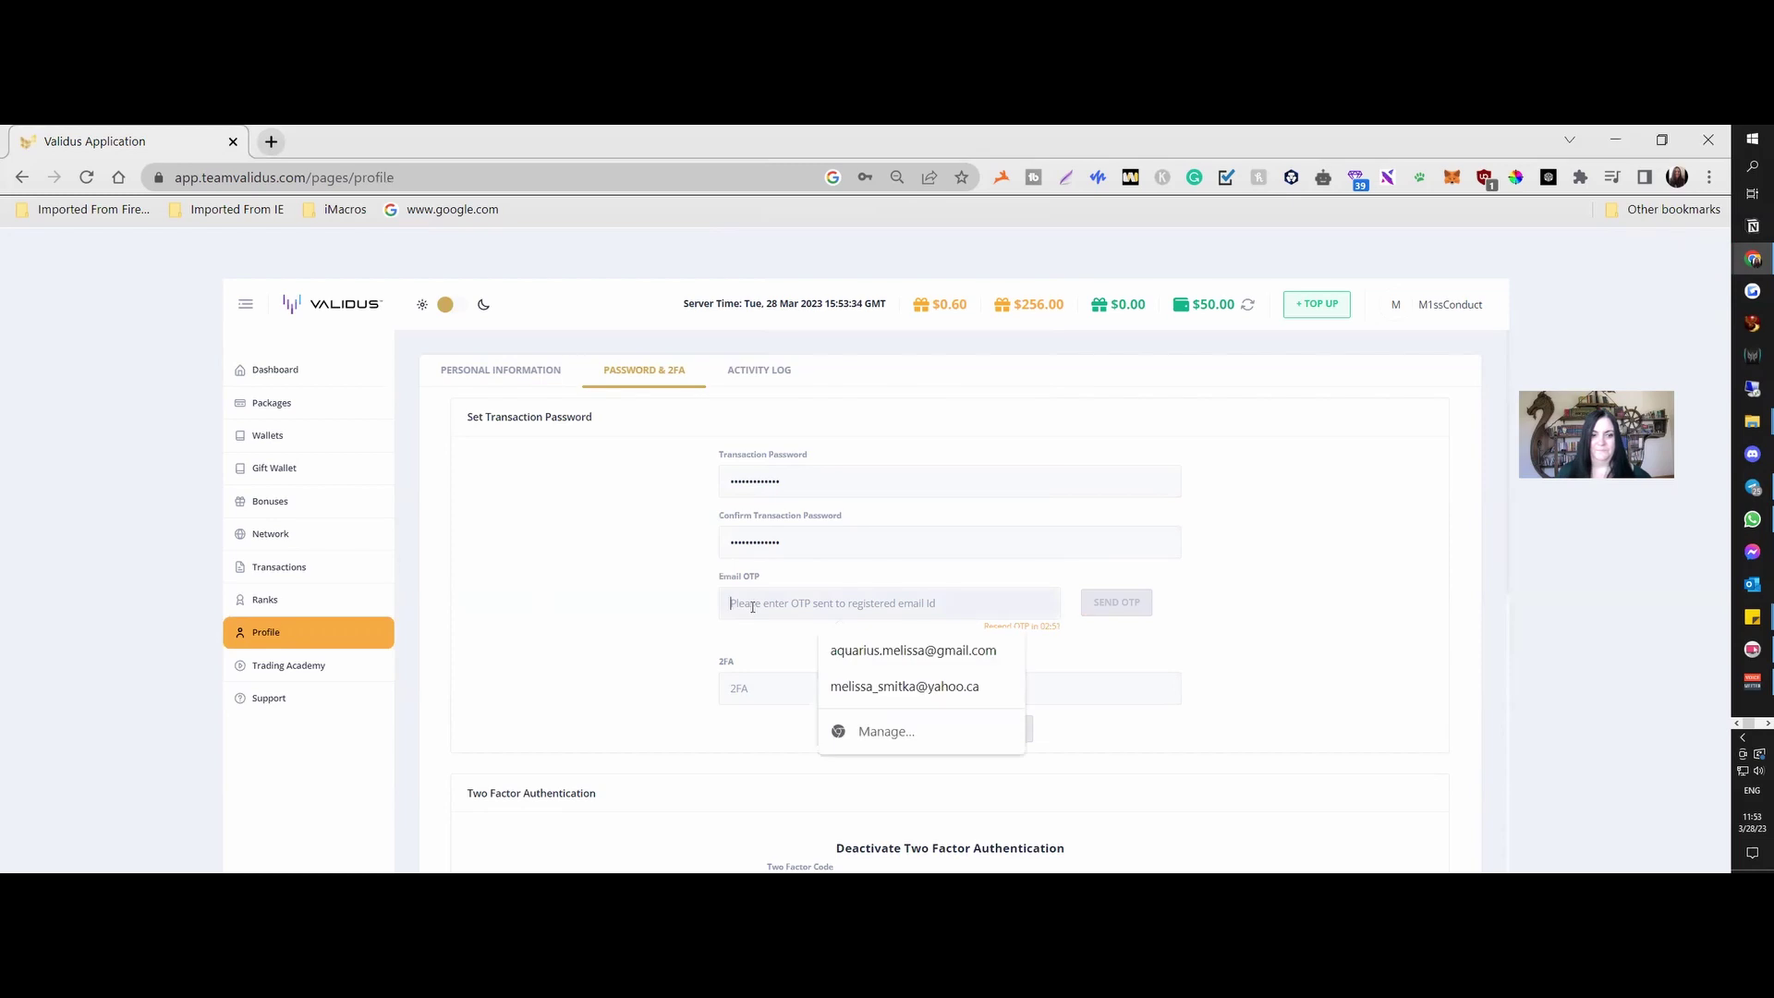
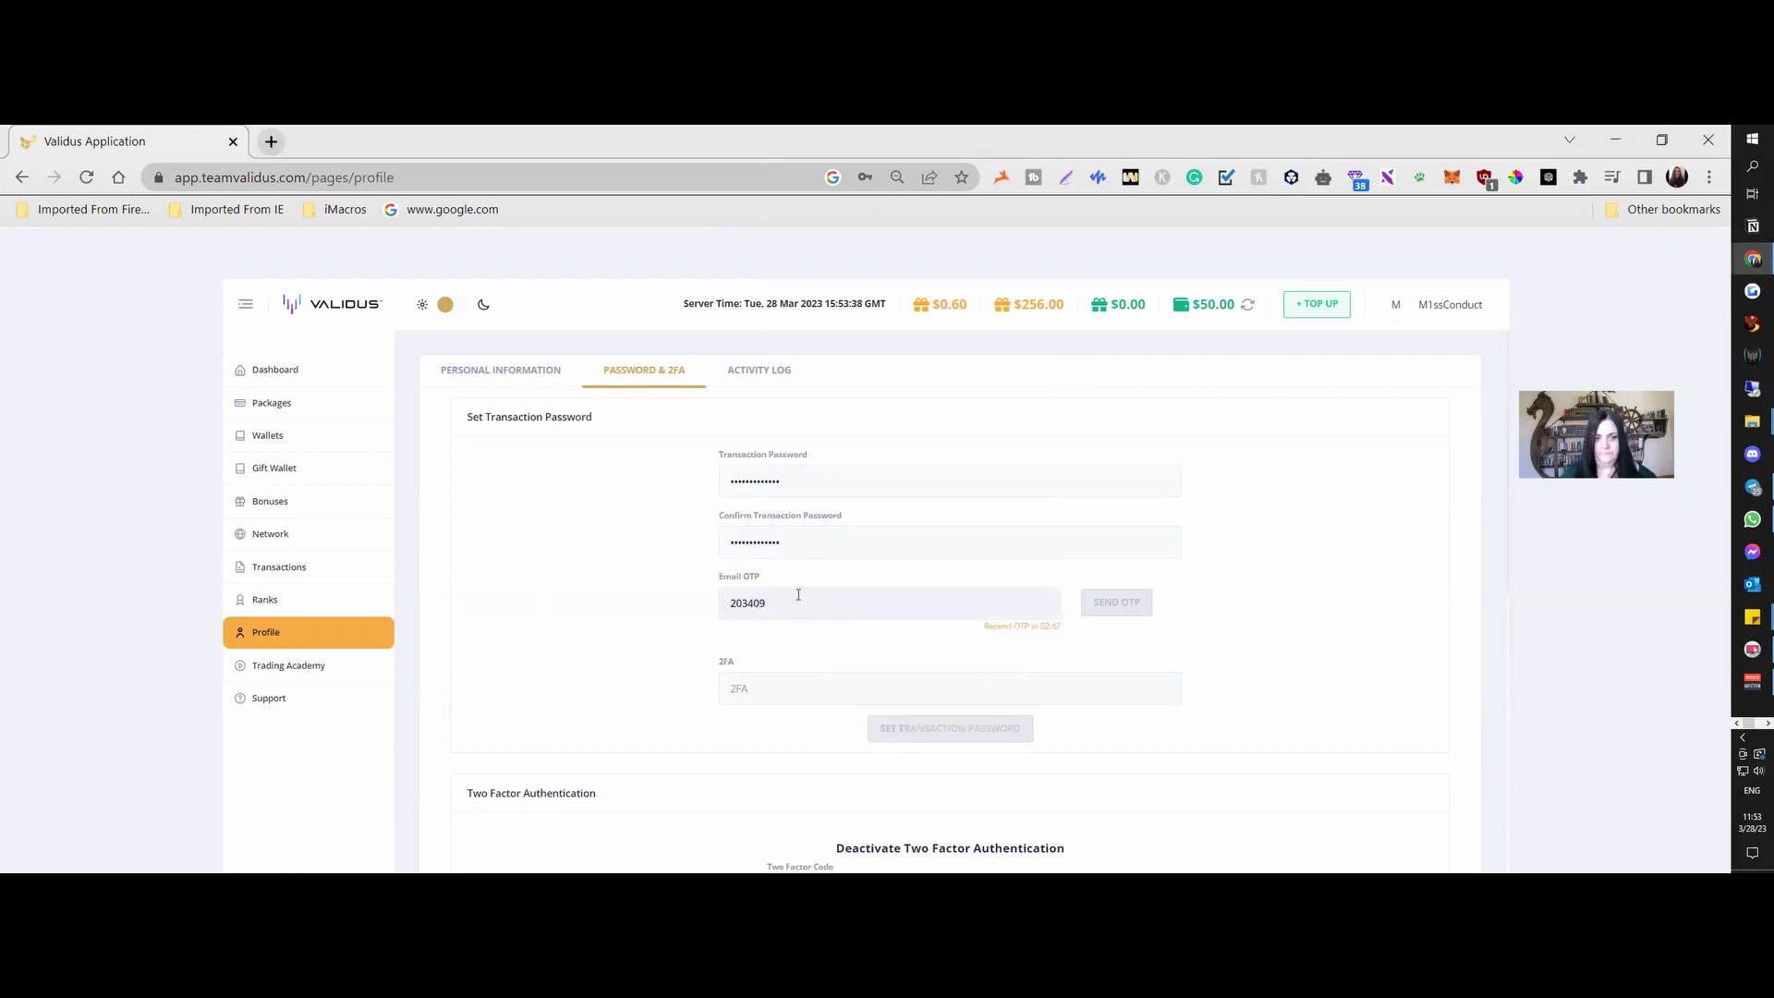
- Enter the emailed OTP and 2FA code, submit Set Transaction Password, and update Chrome's saved password
{"action": "left_click", "coordinate": [744, 689]}
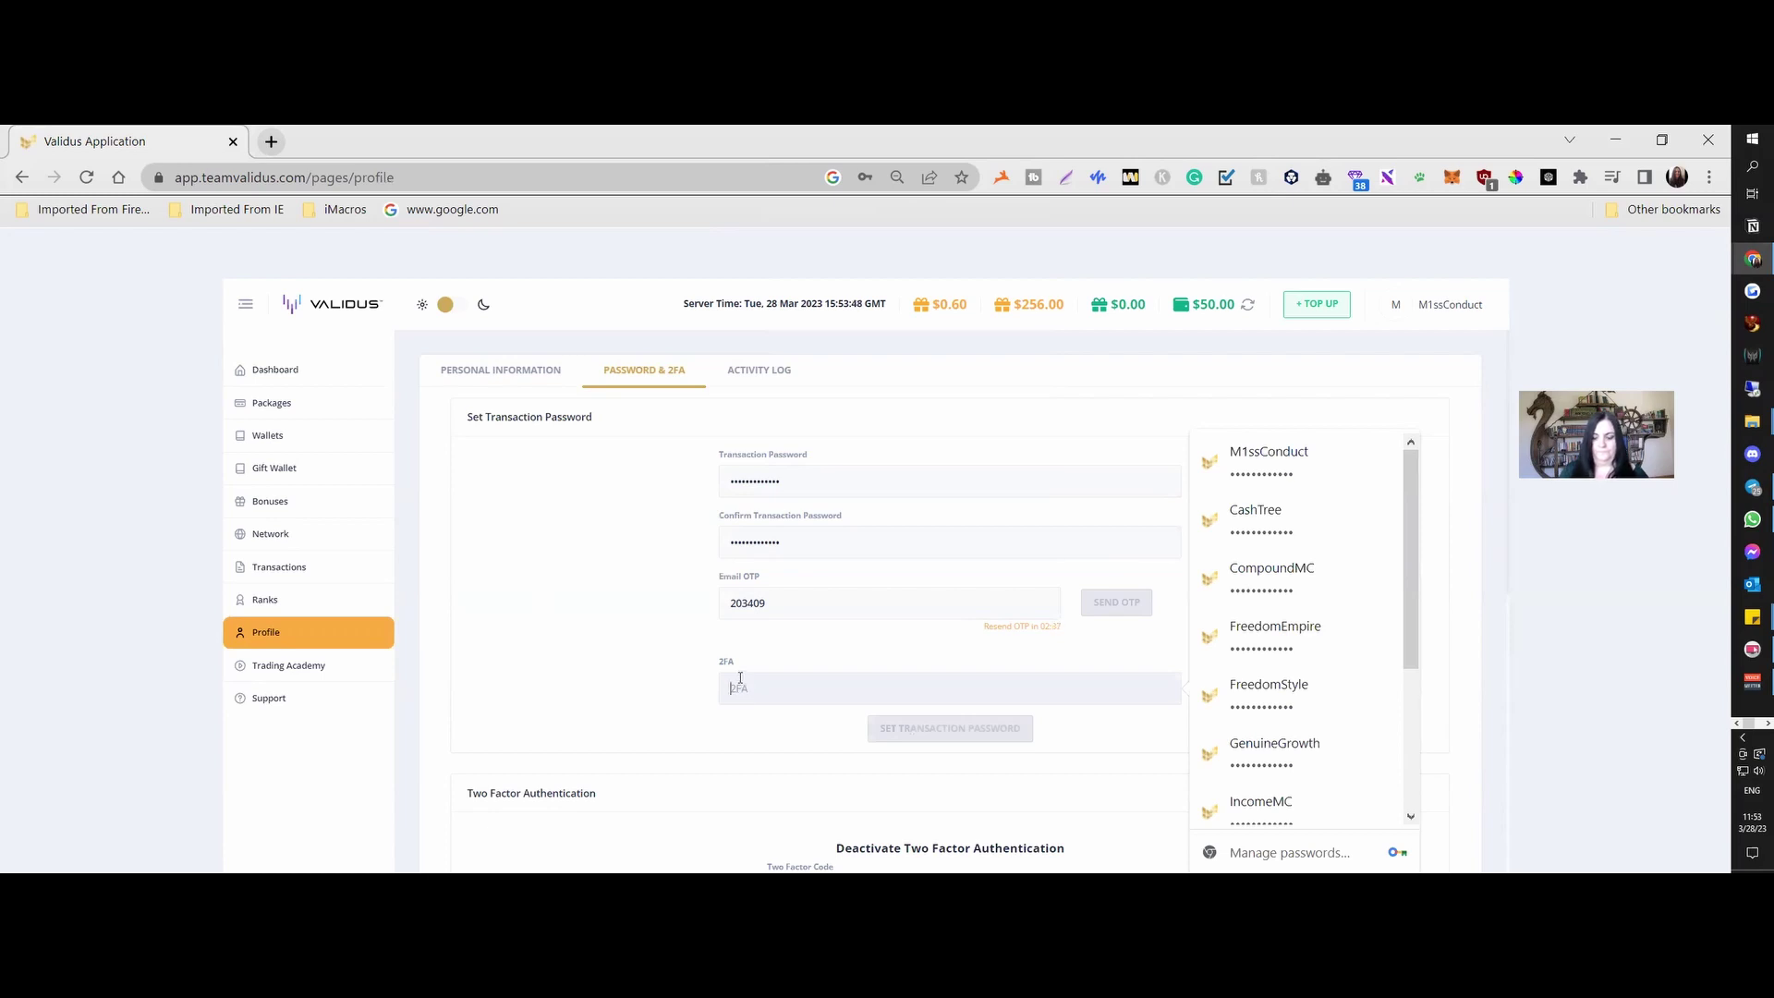
{"action": "type", "text": "12"}
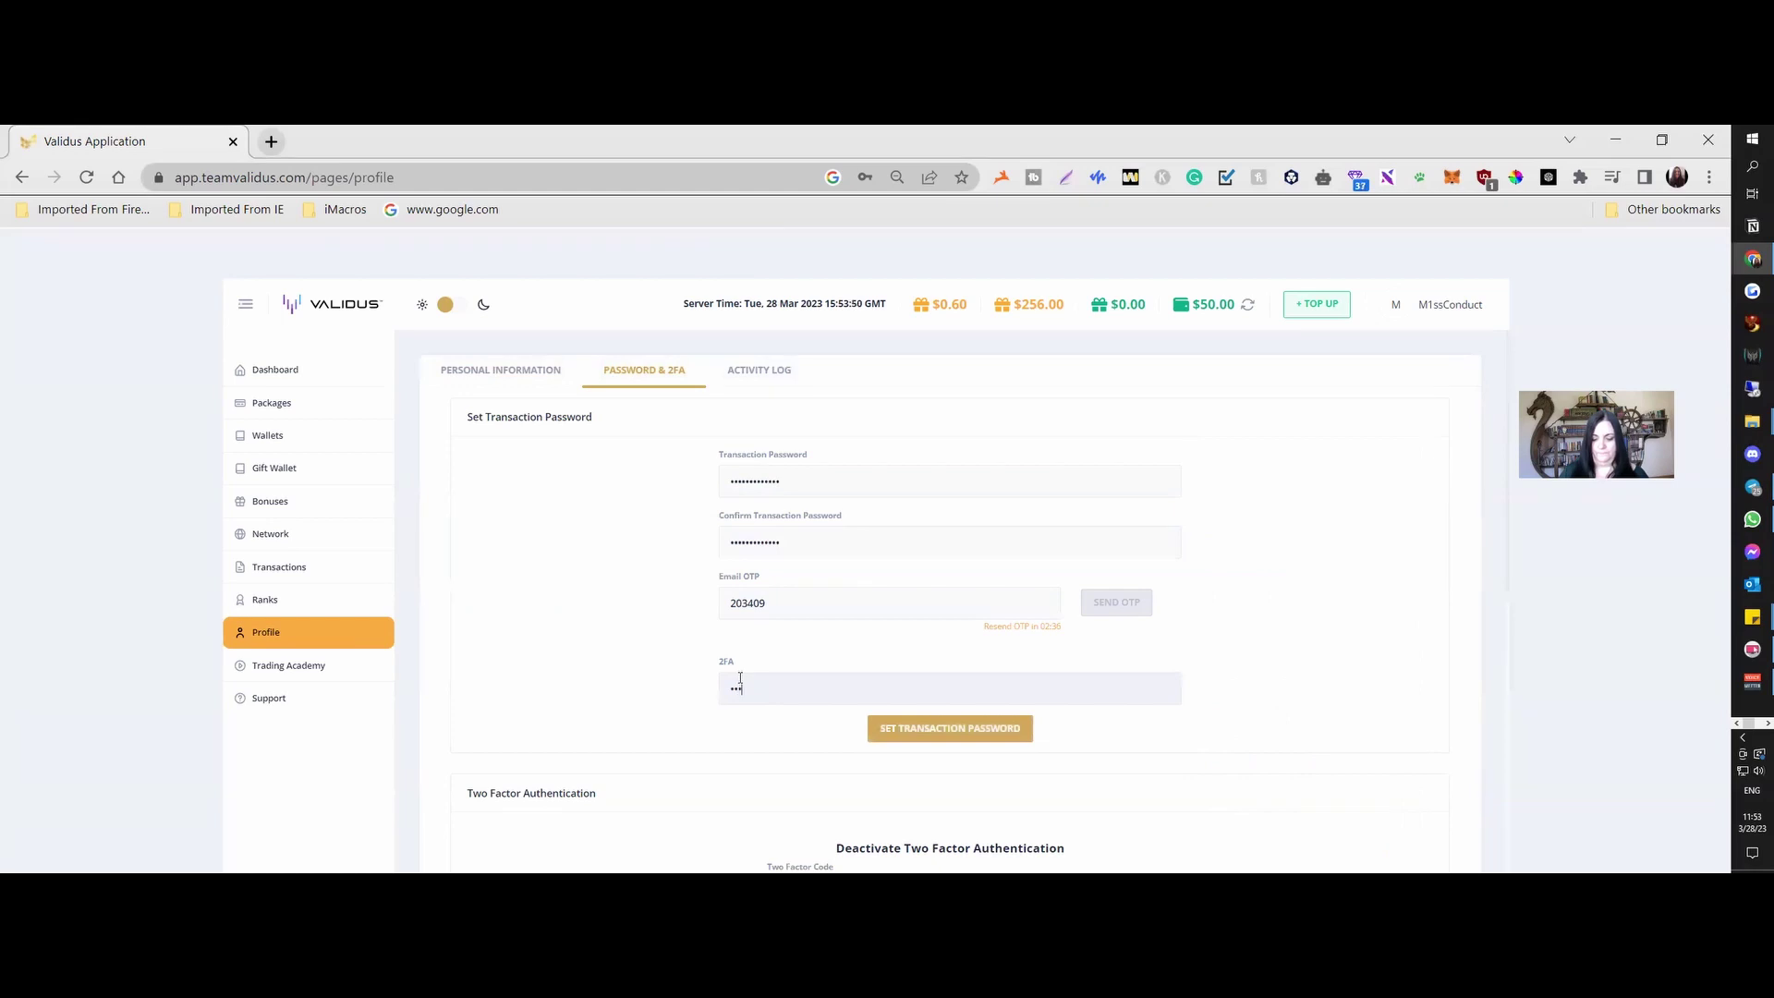
{"action": "left_click", "coordinate": [929, 736]}
{"action": "left_click", "coordinate": [802, 463]}
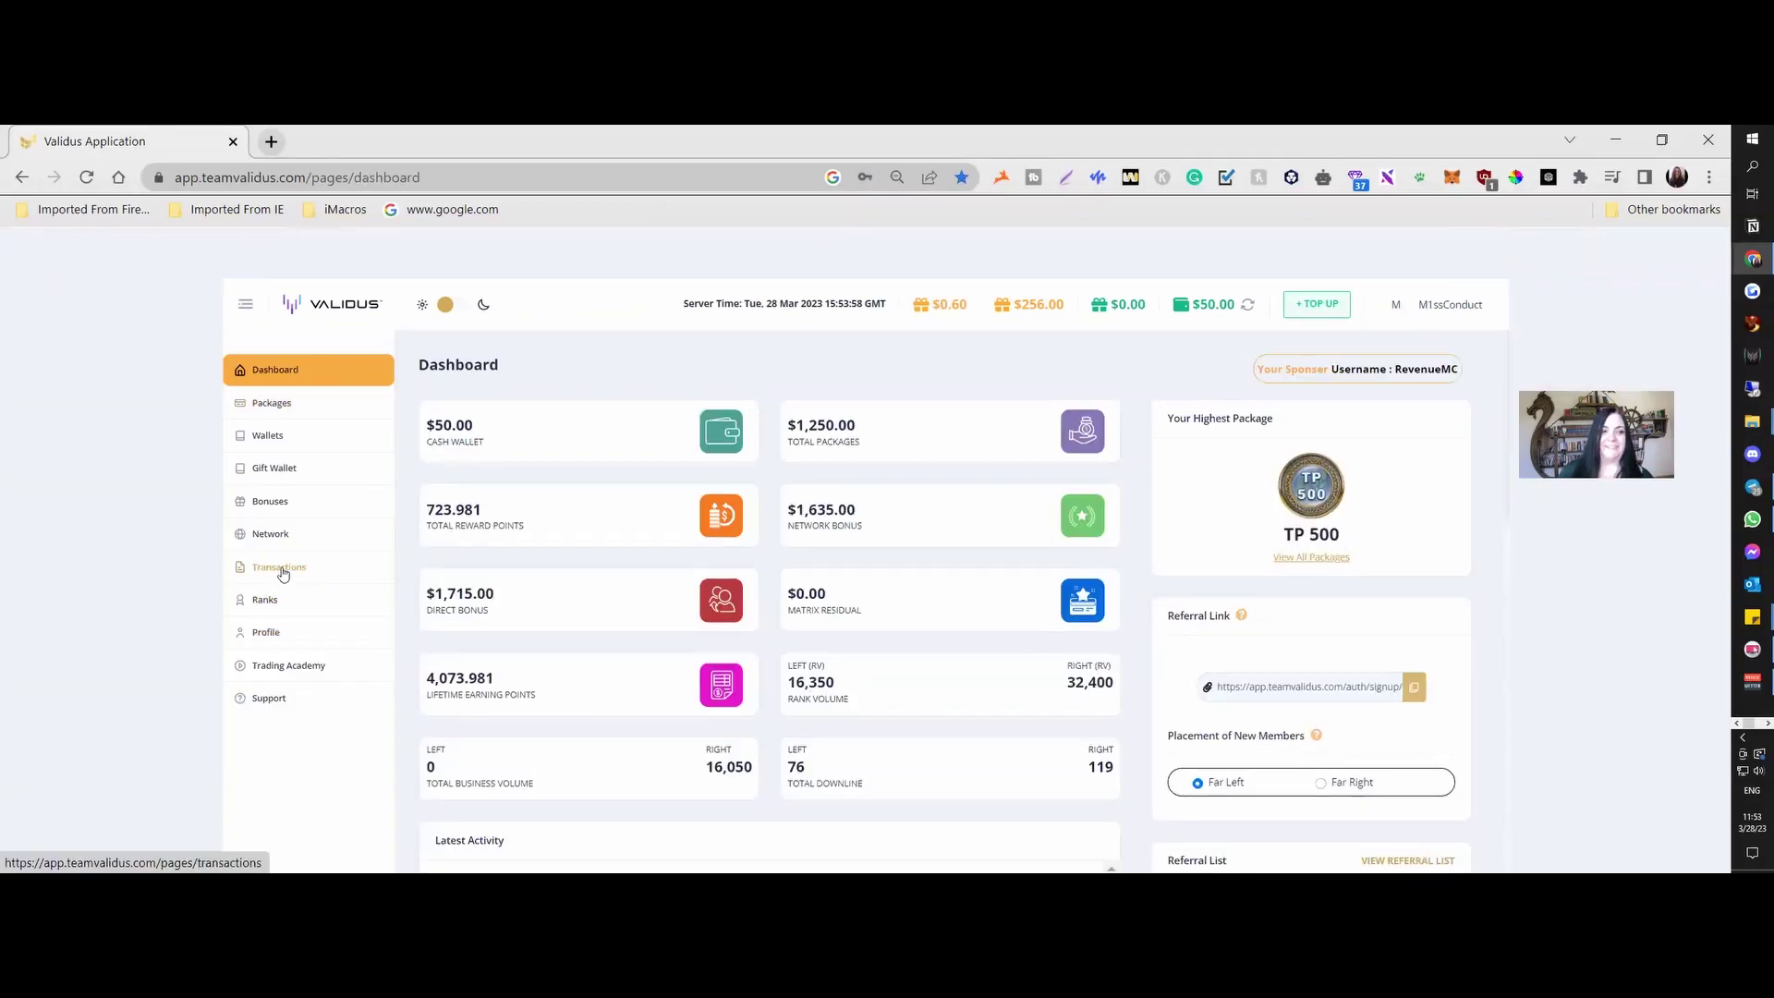
- Open Profile > Password & 2FA and delete the autofilled username and password from Email OTP and 2FA
{"action": "left_click", "coordinate": [263, 633]}
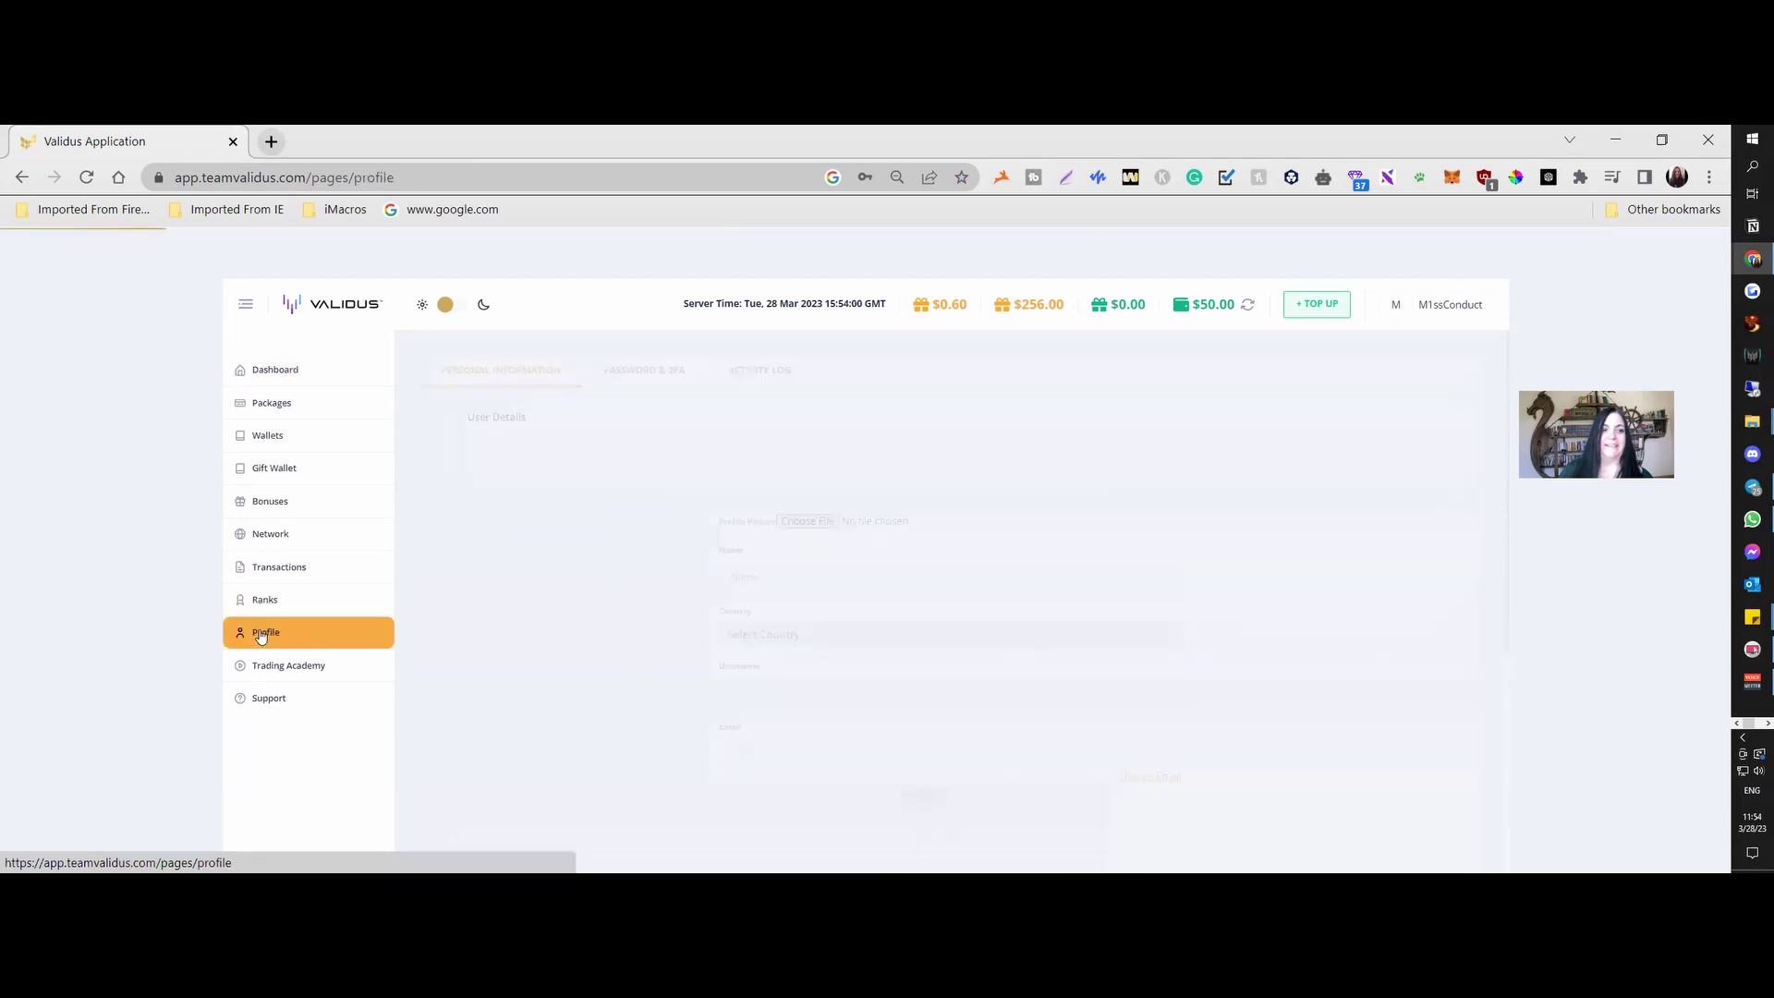
{"action": "left_click", "coordinate": [634, 375]}
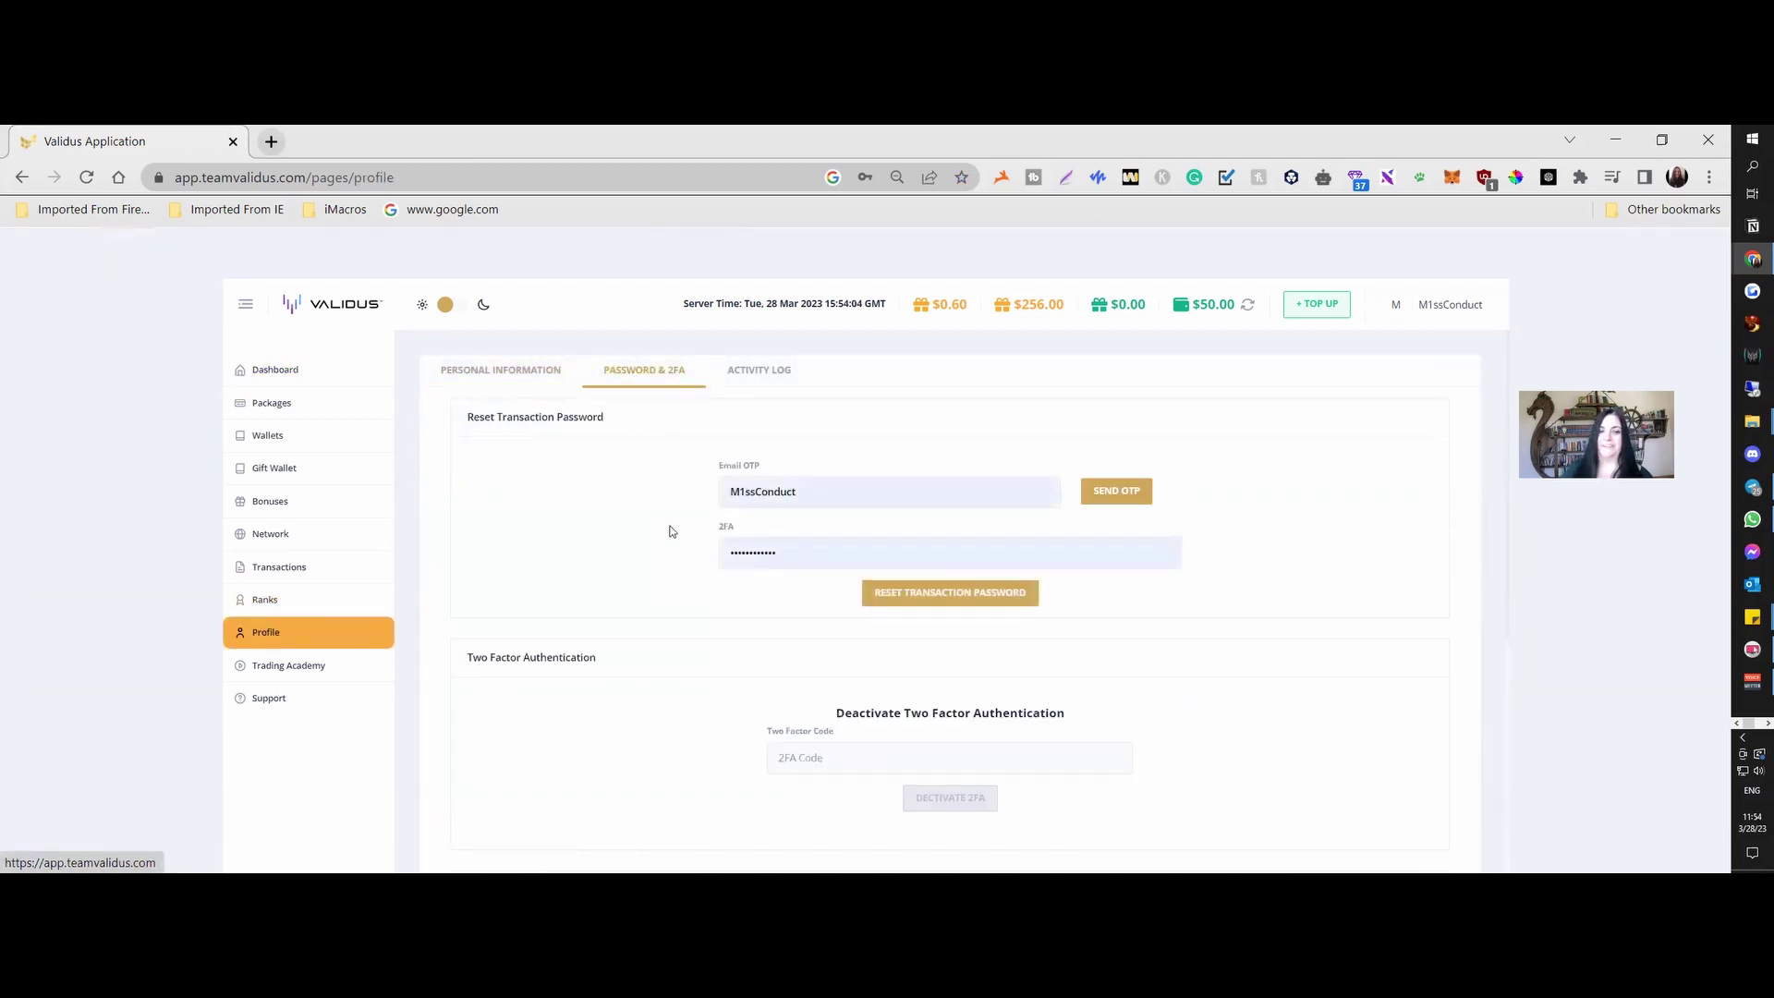
{"action": "left_click_drag", "start_coordinate": [1053, 492], "coordinate": [692, 492]}
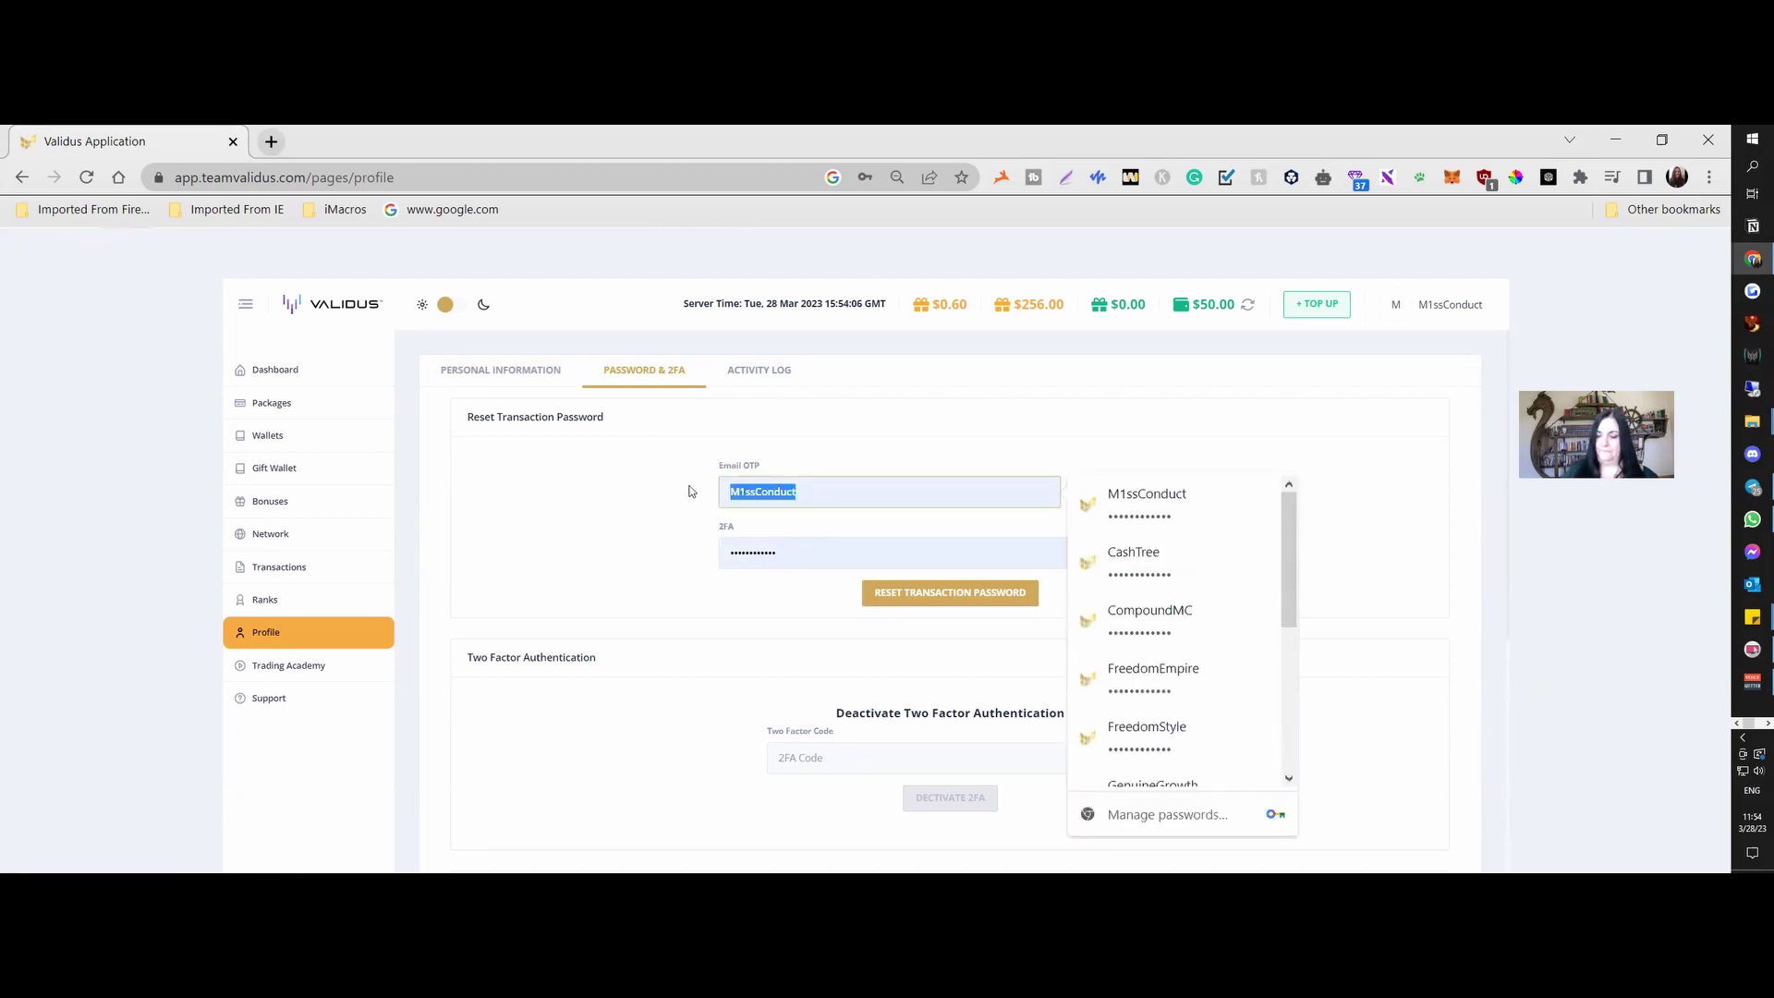
{"action": "key", "text": "BackSpace"}
{"action": "left_click_drag", "start_coordinate": [818, 566], "coordinate": [720, 557]}
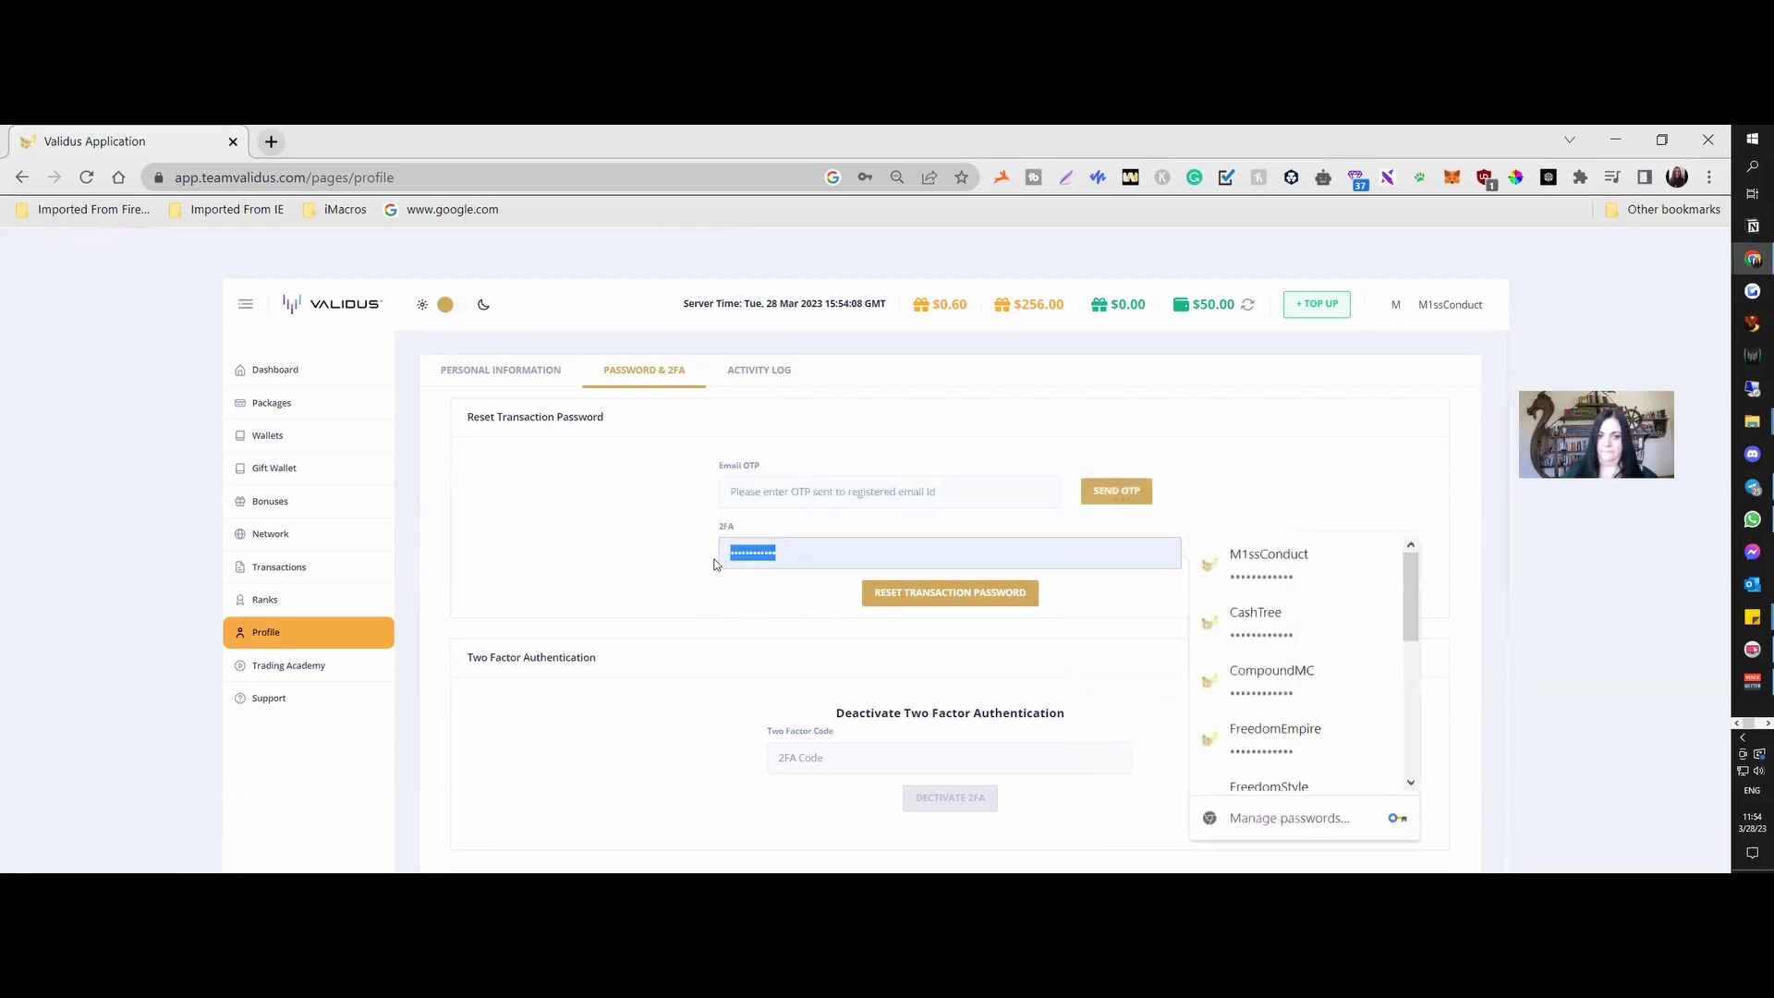
{"action": "key", "text": "BackSpace"}
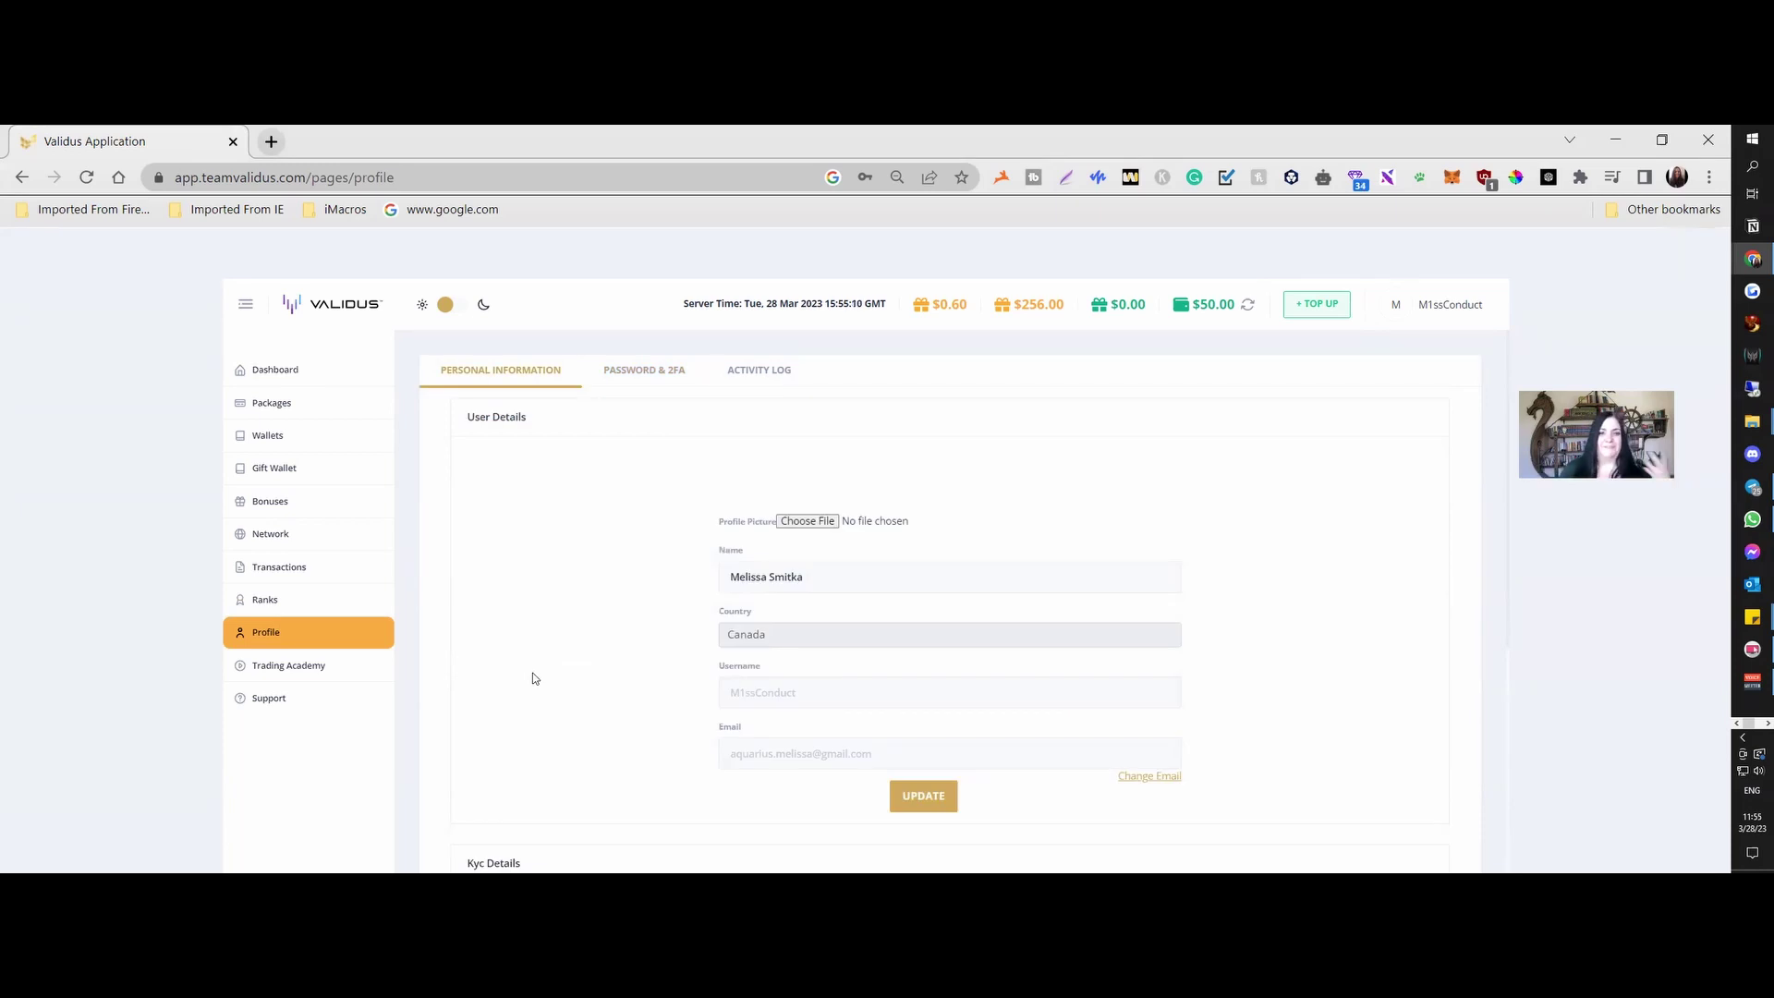
- Reopen the Password & 2FA tab, clear the re-autofilled Email OTP and 2FA values, and dismiss suggestions
{"action": "left_click", "coordinate": [624, 370]}
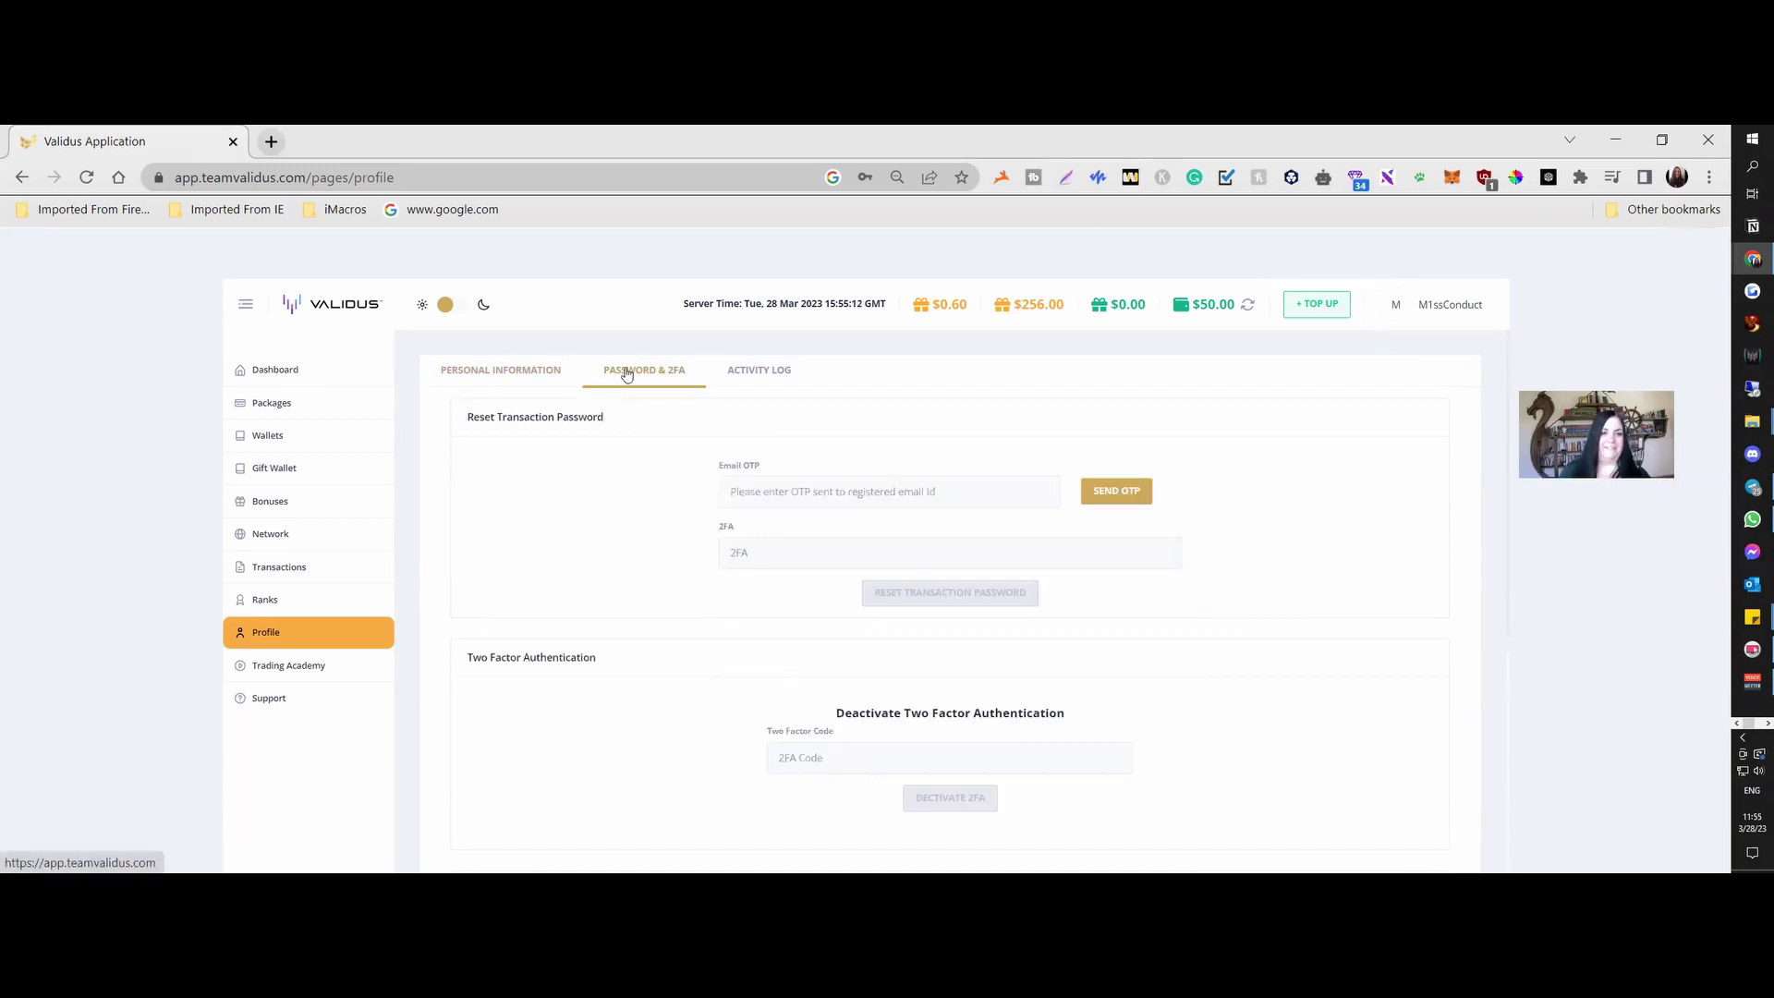
{"action": "left_click", "coordinate": [844, 489]}
{"action": "left_click_drag", "start_coordinate": [843, 490], "coordinate": [715, 487]}
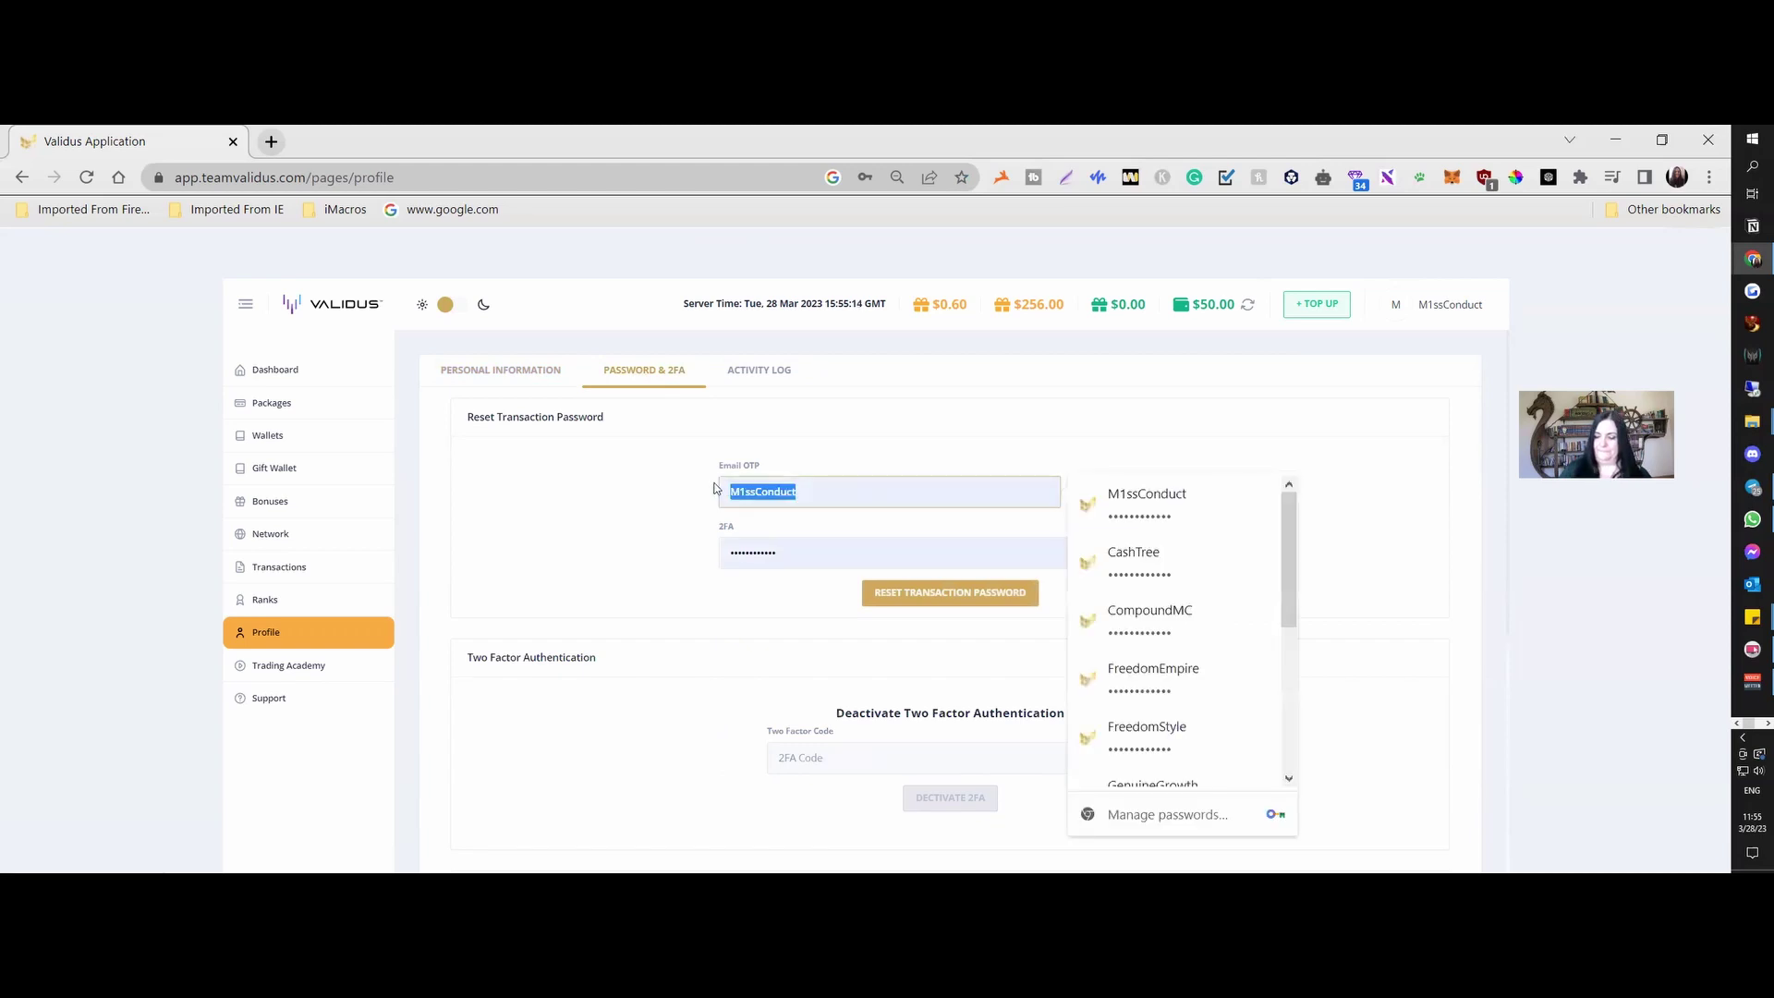
{"action": "key", "text": "BackSpace"}
{"action": "left_click_drag", "start_coordinate": [812, 561], "coordinate": [710, 555]}
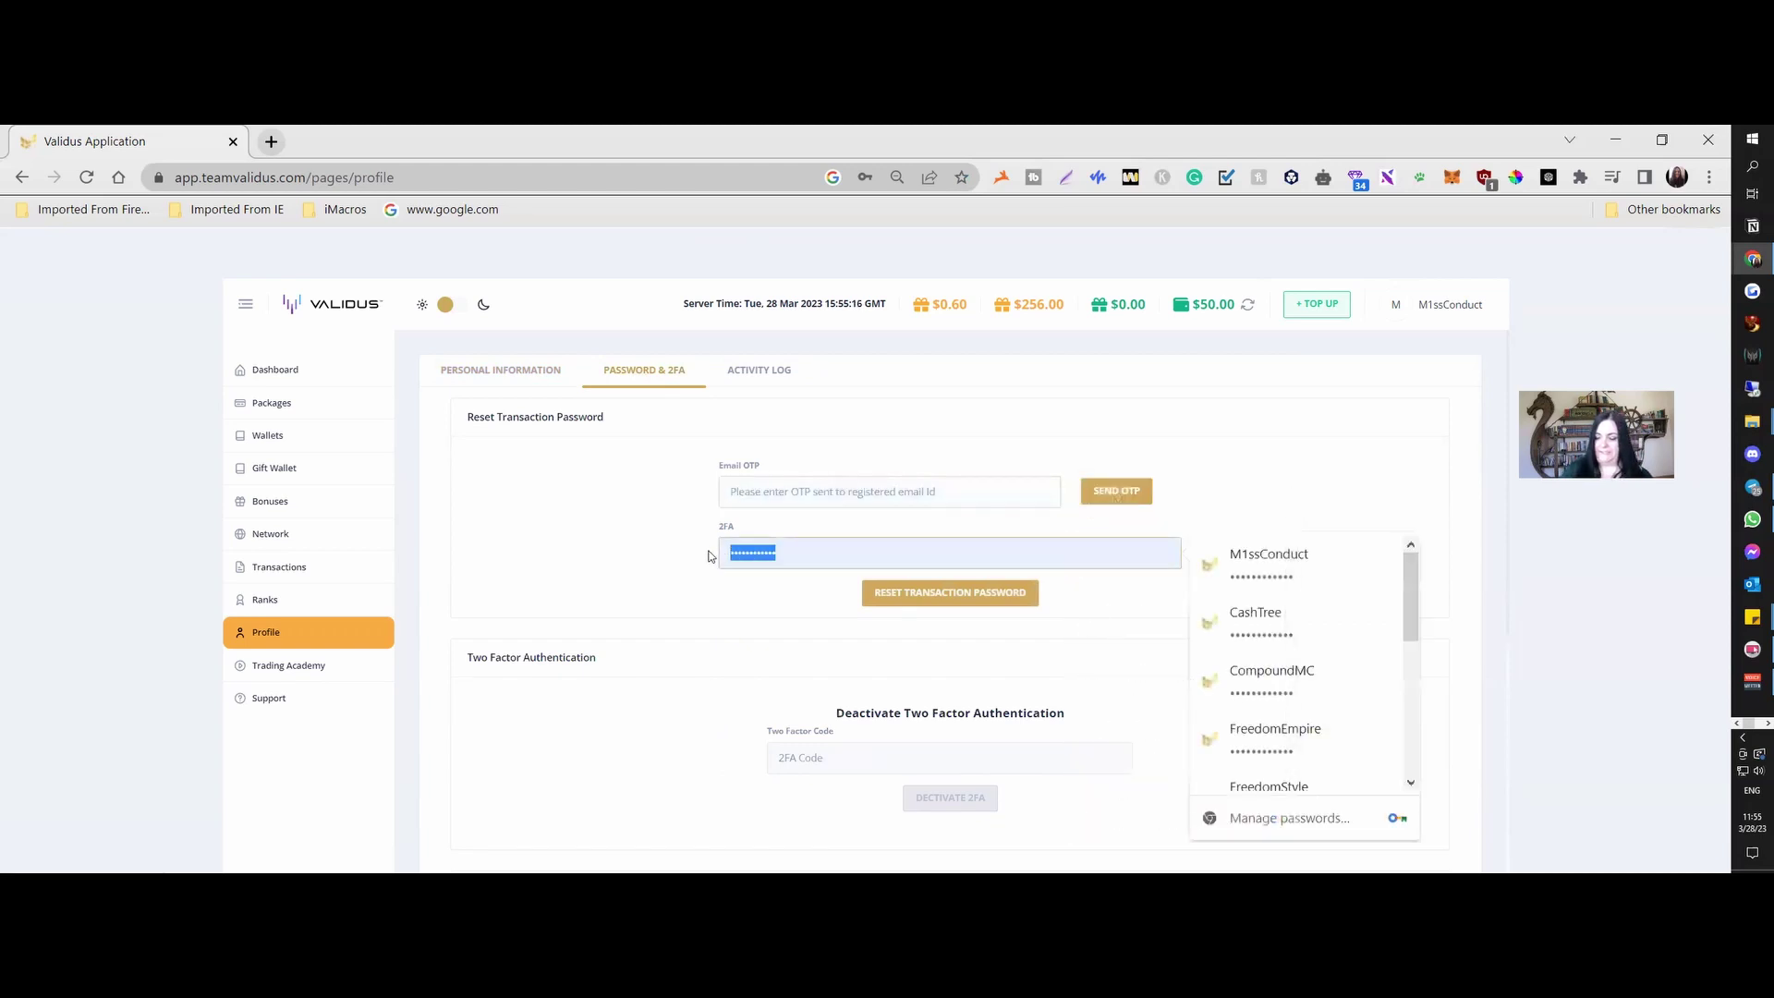
{"action": "key", "text": "BackSpace"}
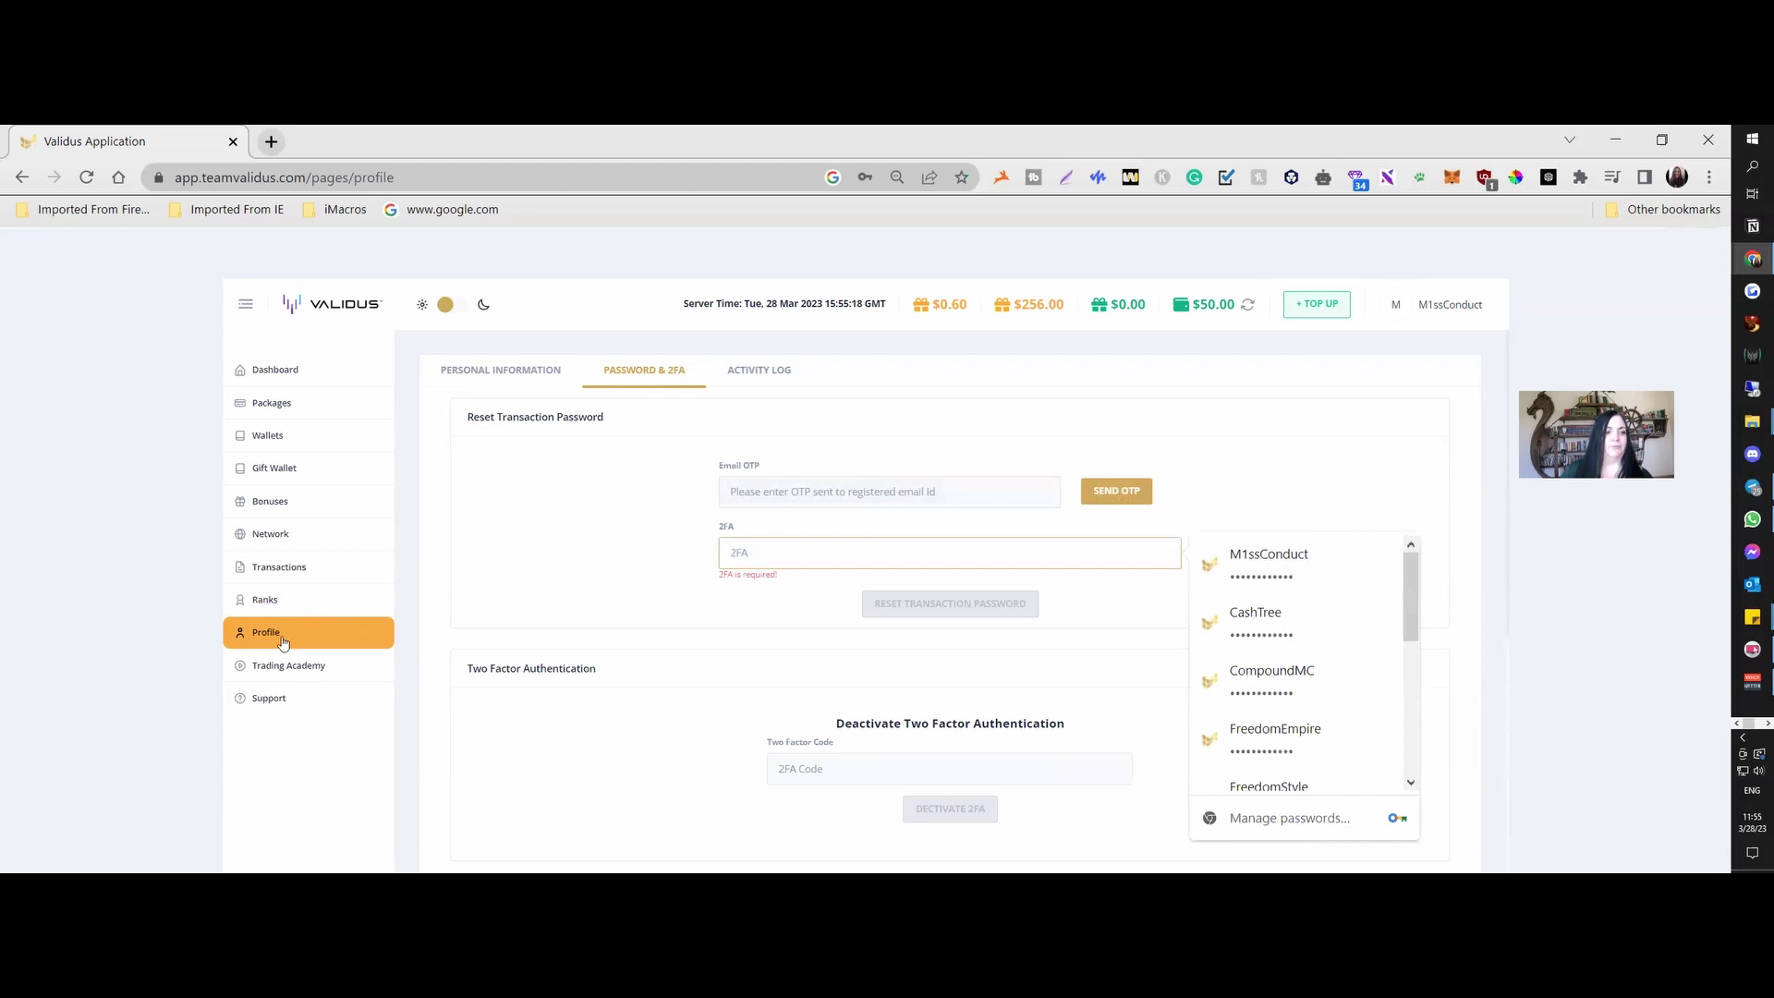
{"action": "left_click", "coordinate": [634, 574]}
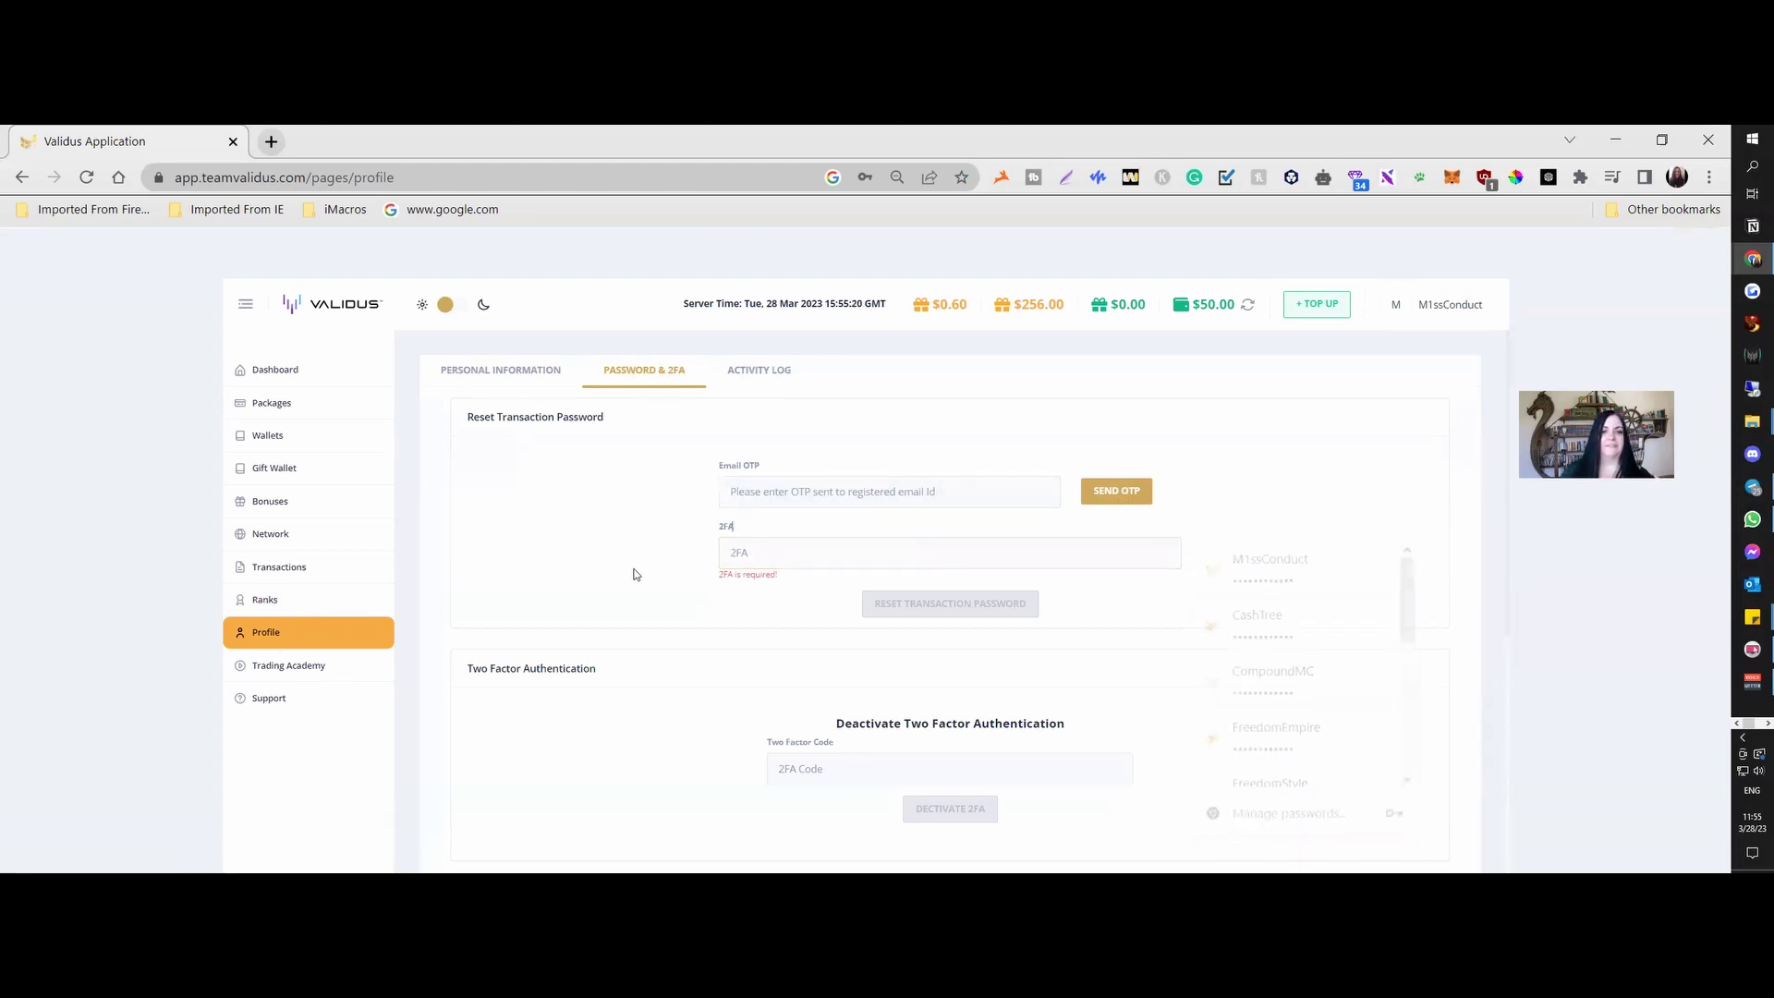